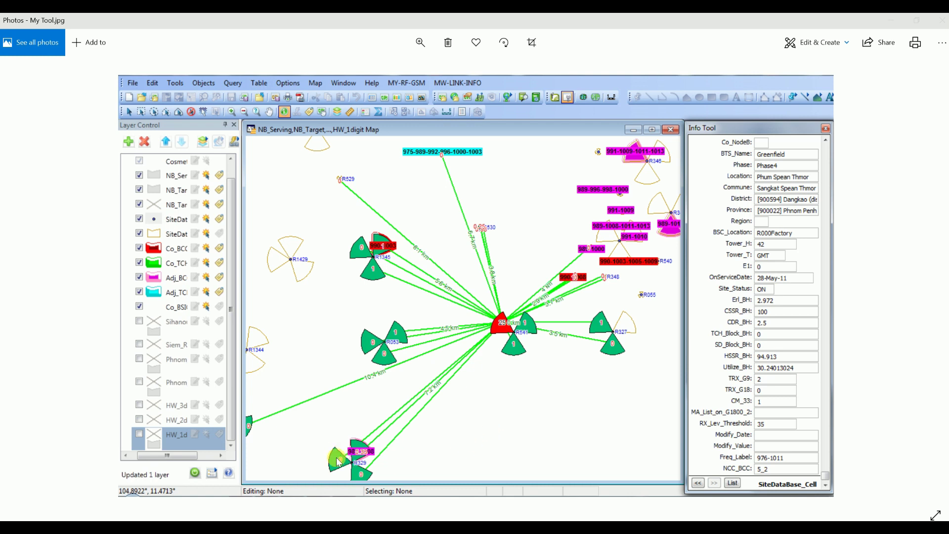
# Step: Switch to File Explorer, open C:\MY-RF-GSM, inspect MY-RF-GSM_2014 in its Application subfolder, and return to the MY-RF-GSM folder
pyautogui.click(78, 520)
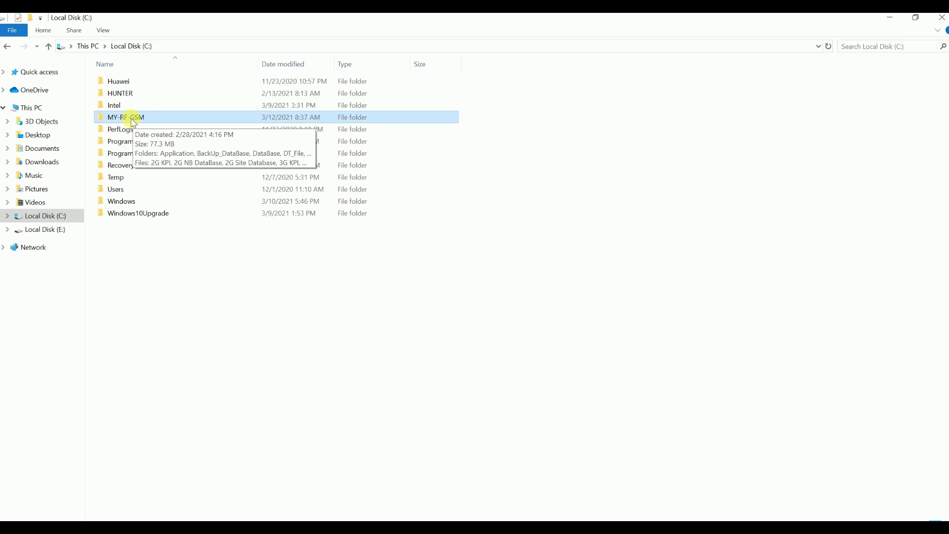
pyautogui.doubleClick(174, 119)
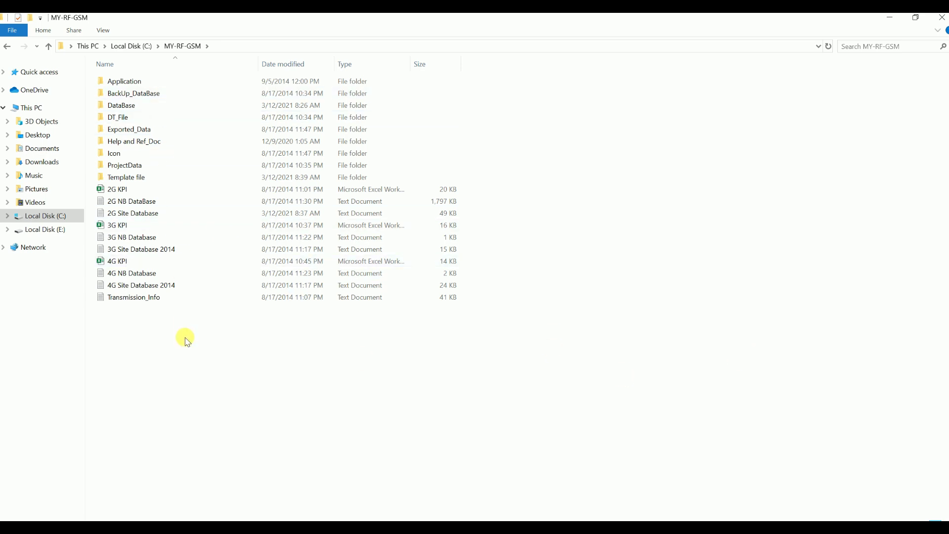
pyautogui.doubleClick(164, 82)
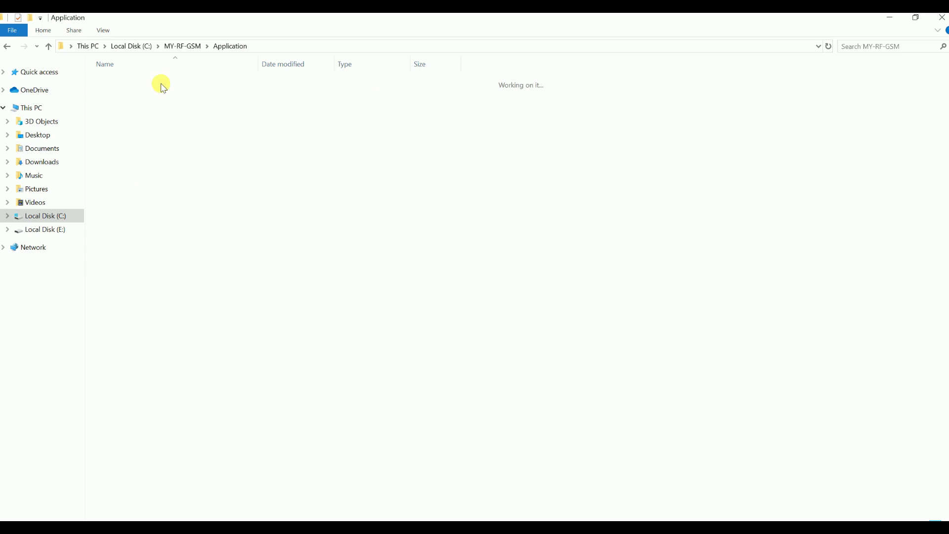
pyautogui.click(159, 118)
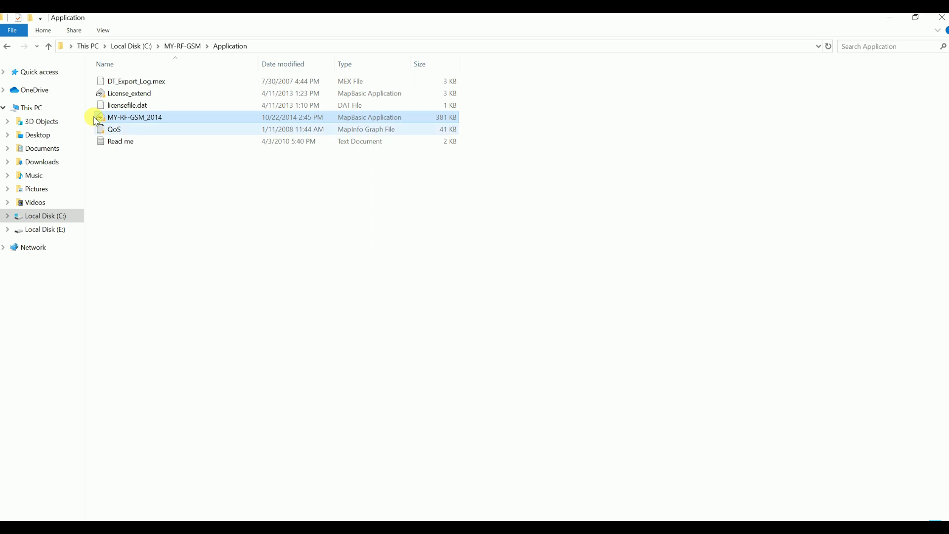
pyautogui.click(49, 48)
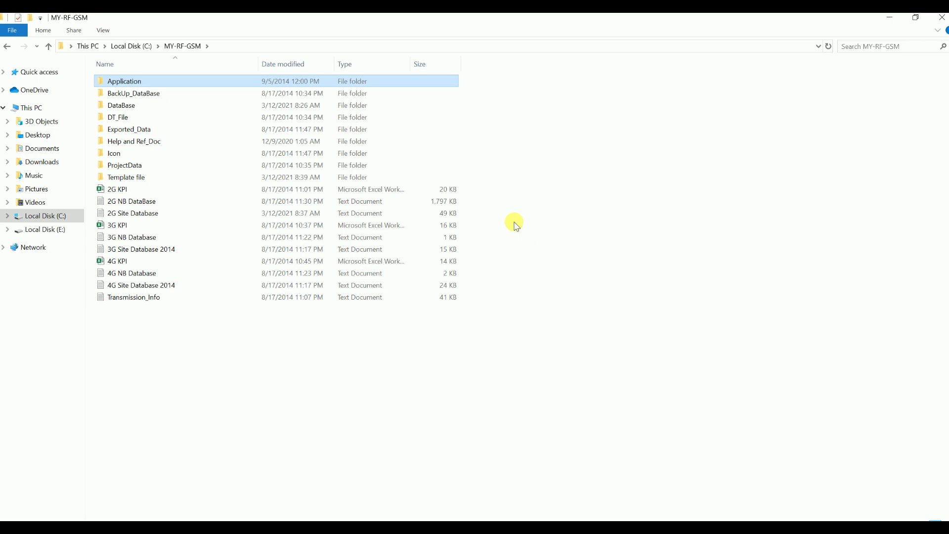
# Step: Point out the 2G KPI, 2G NB DataBase and 2G Site Database files by selecting them together, and clear the selection
pyautogui.moveTo(482, 213); pyautogui.dragTo(408, 194)
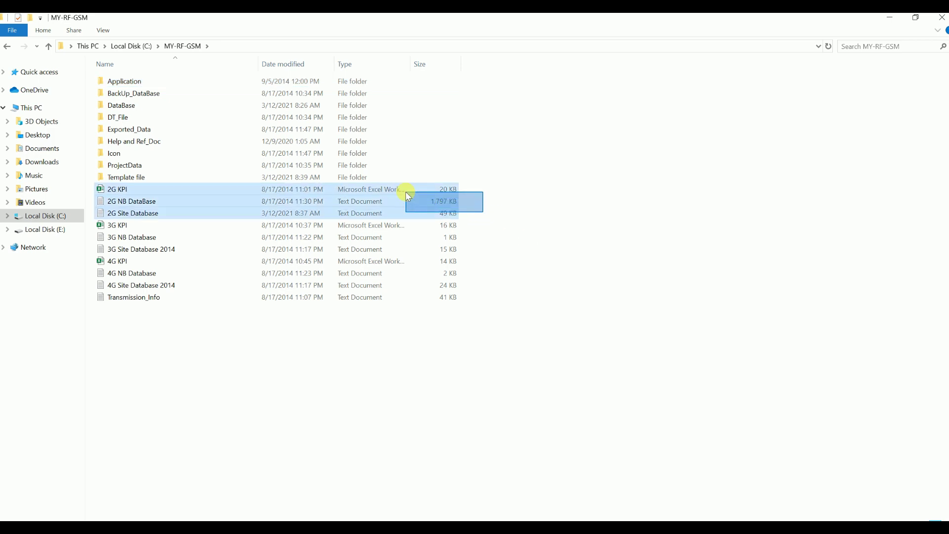
pyautogui.moveTo(408, 196); pyautogui.dragTo(408, 197)
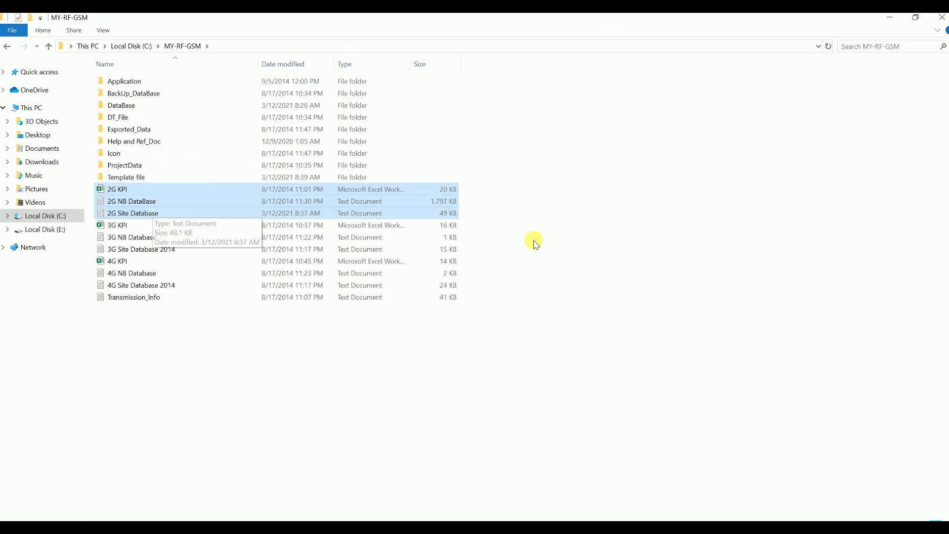
pyautogui.click(496, 219)
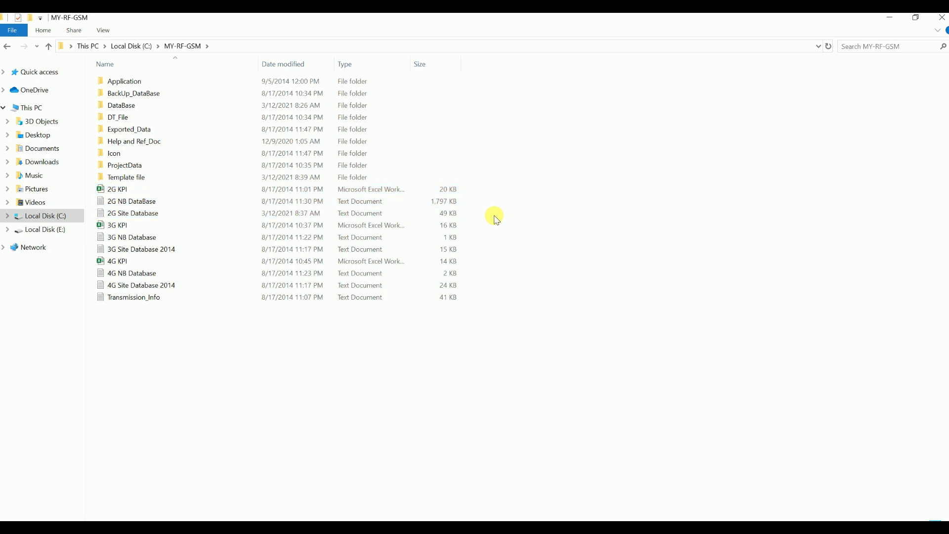
# Step: Open the 2G Site Database workbook from the Template file folder
pyautogui.doubleClick(184, 185)
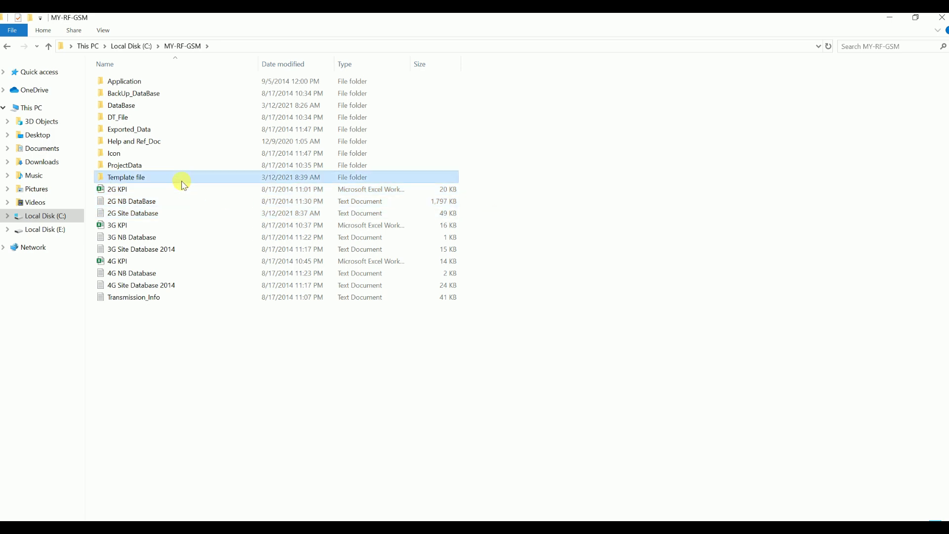
pyautogui.click(184, 46)
pyautogui.moveTo(137, 182)
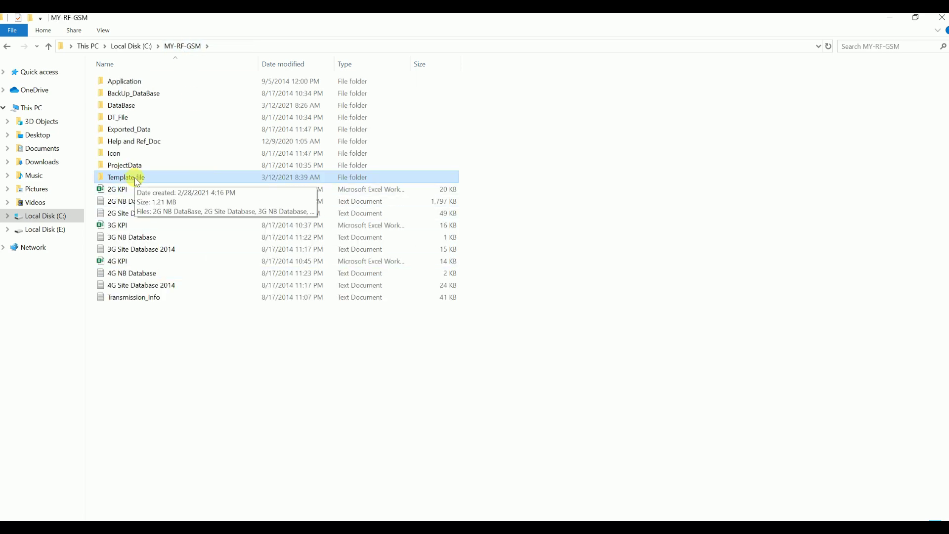
pyautogui.doubleClick(132, 178)
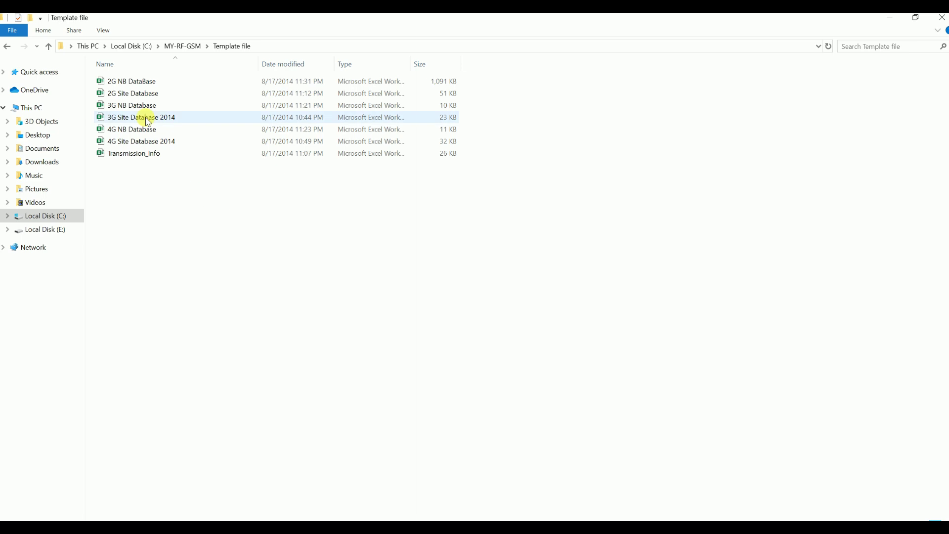
pyautogui.doubleClick(137, 97)
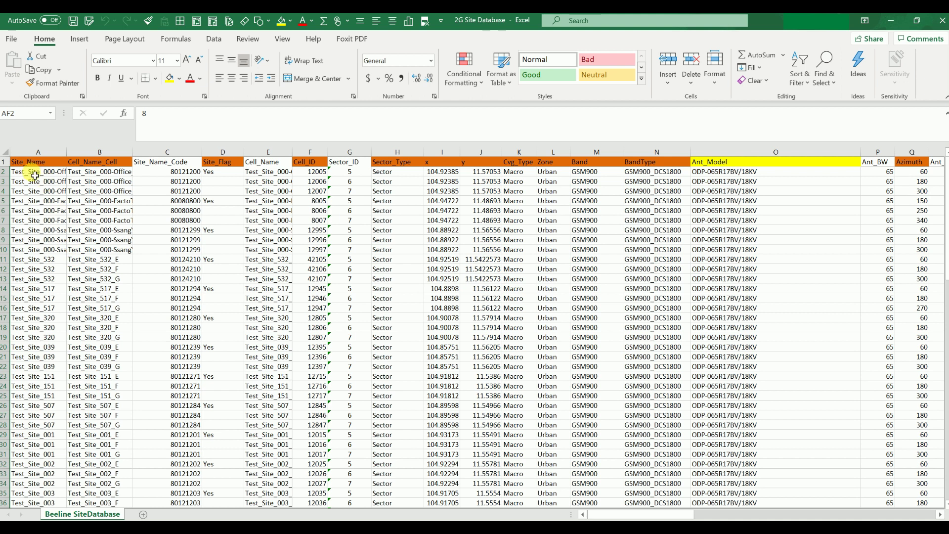
# Step: Review the Site_Name, Cell_Name_Cell, x, y and BandType columns of the site database
pyautogui.click(42, 152)
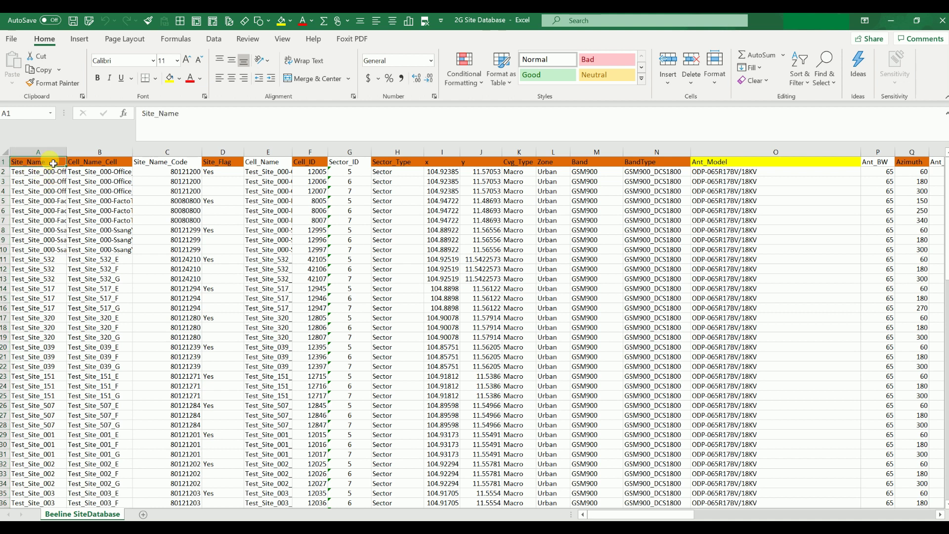
pyautogui.click(99, 173)
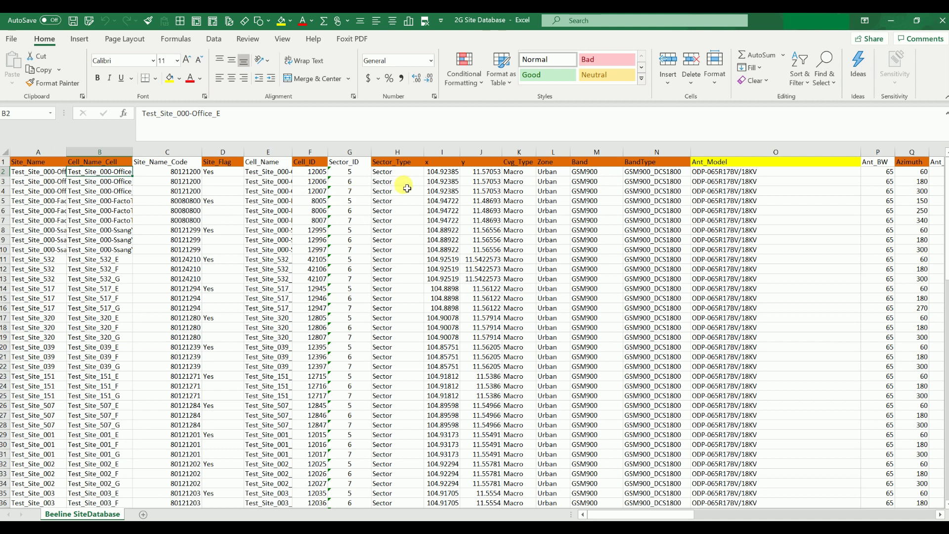
pyautogui.moveTo(443, 152); pyautogui.dragTo(538, 157)
pyautogui.click(519, 230)
pyautogui.click(666, 191)
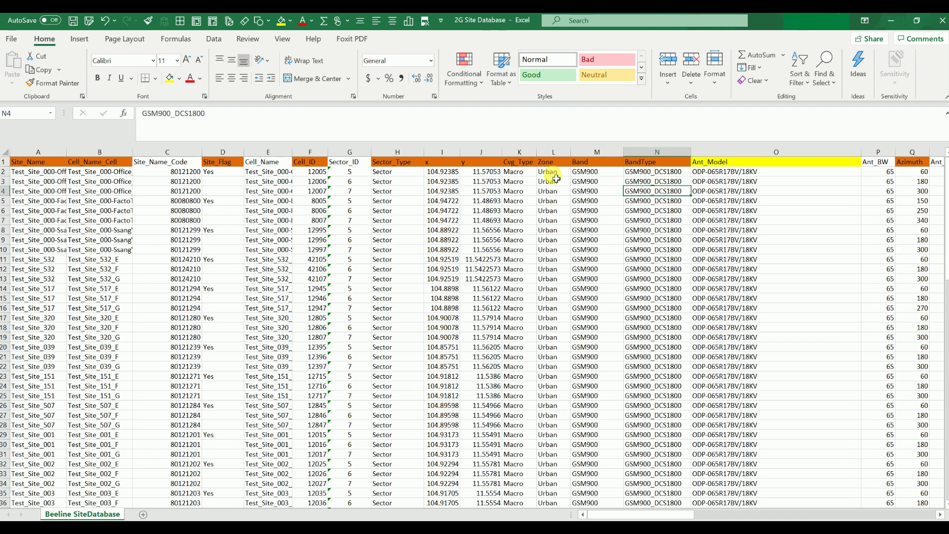
# Step: Examine the antenna columns Ant_BW, Azimuth, Ant_Electrical_T and Ant_H in the site database
pyautogui.moveTo(668, 515); pyautogui.dragTo(701, 515)
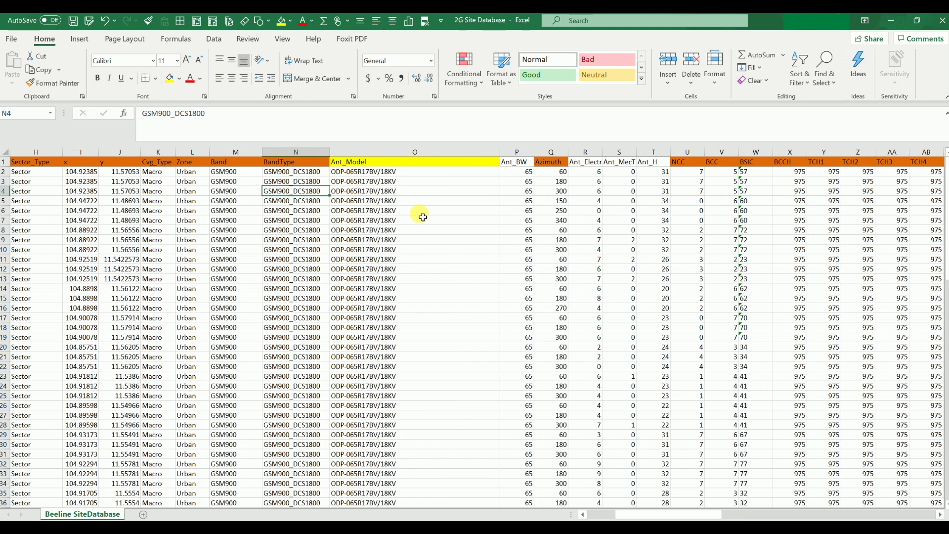
pyautogui.click(517, 151)
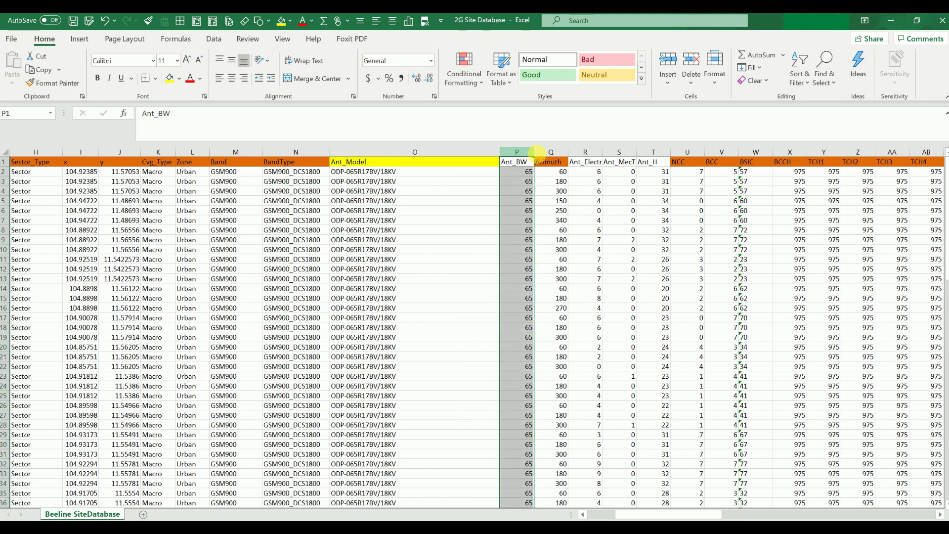
pyautogui.click(549, 152)
pyautogui.click(591, 151)
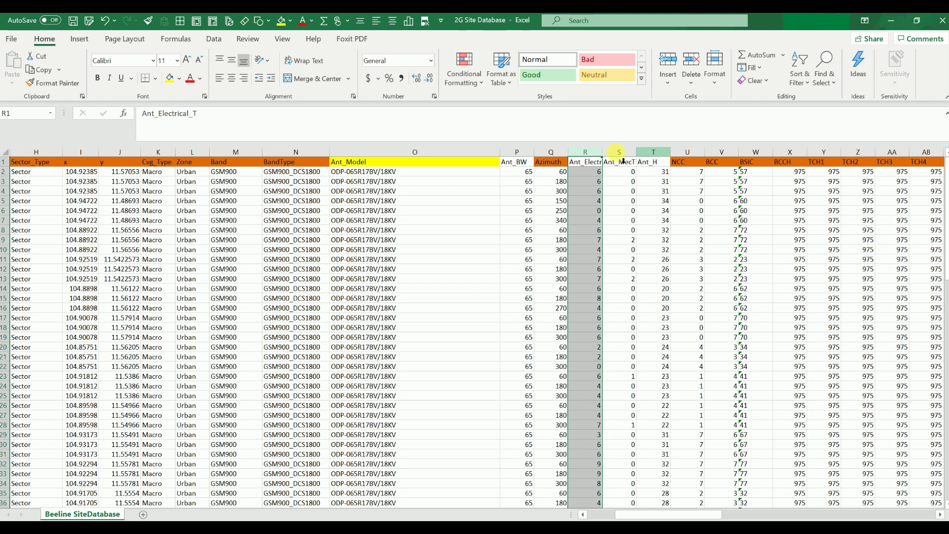
pyautogui.click(652, 153)
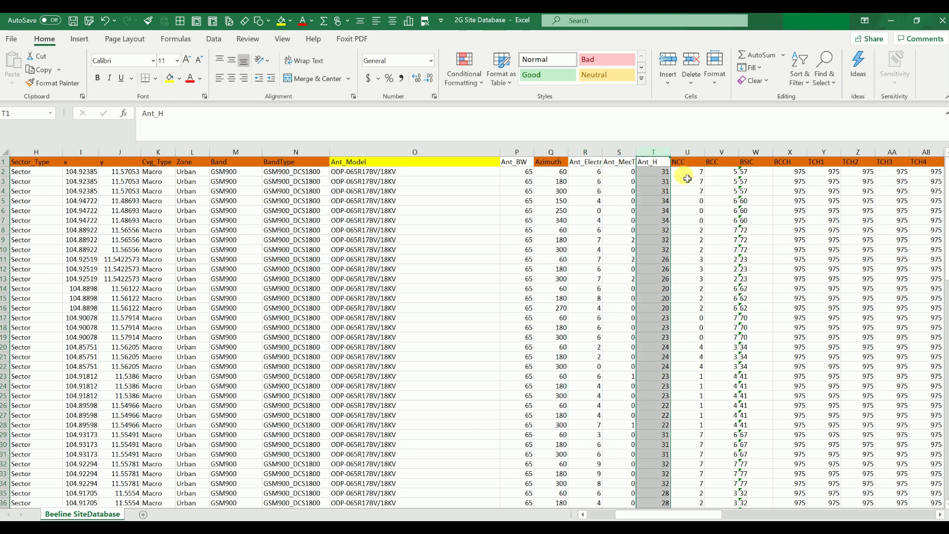
# Step: Review the remaining site database columns, including TCH, HSN, MA_List, MAIO, BSC and BTS_Type, and return to the first columns
pyautogui.moveTo(663, 514); pyautogui.dragTo(762, 517)
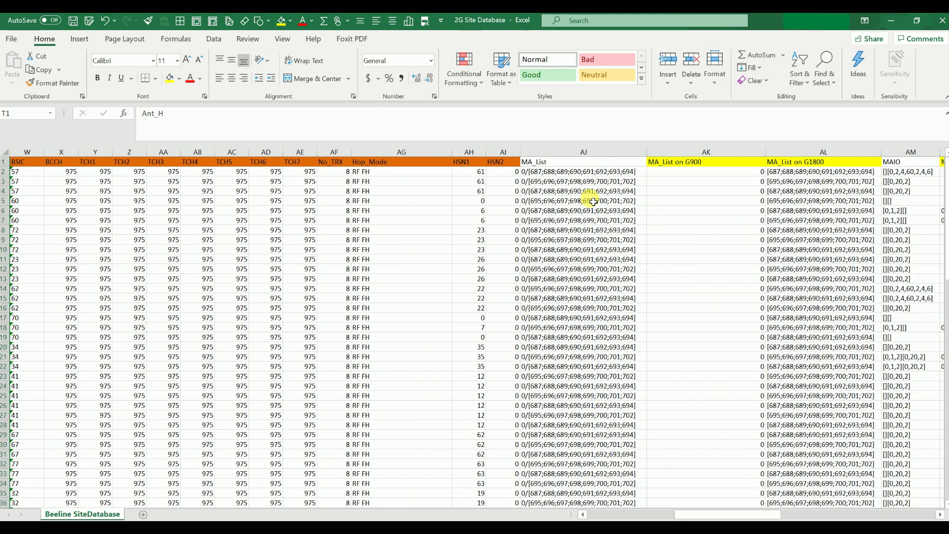
pyautogui.moveTo(691, 514); pyautogui.dragTo(568, 346)
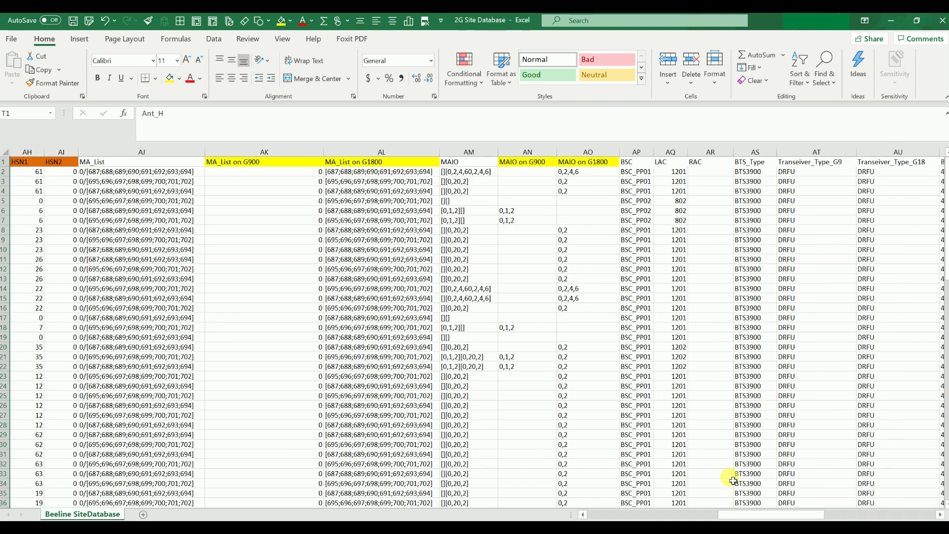
pyautogui.moveTo(744, 516); pyautogui.dragTo(786, 517)
pyautogui.moveTo(590, 515); pyautogui.dragTo(586, 515)
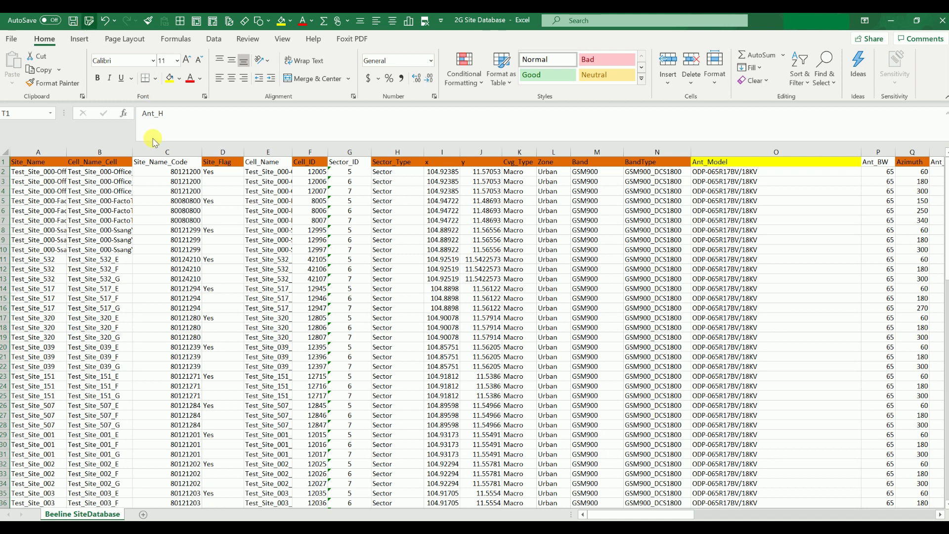
# Step: Check the Text (Tab delimited) format among the Save As file types and cancel without saving
pyautogui.press('F12')
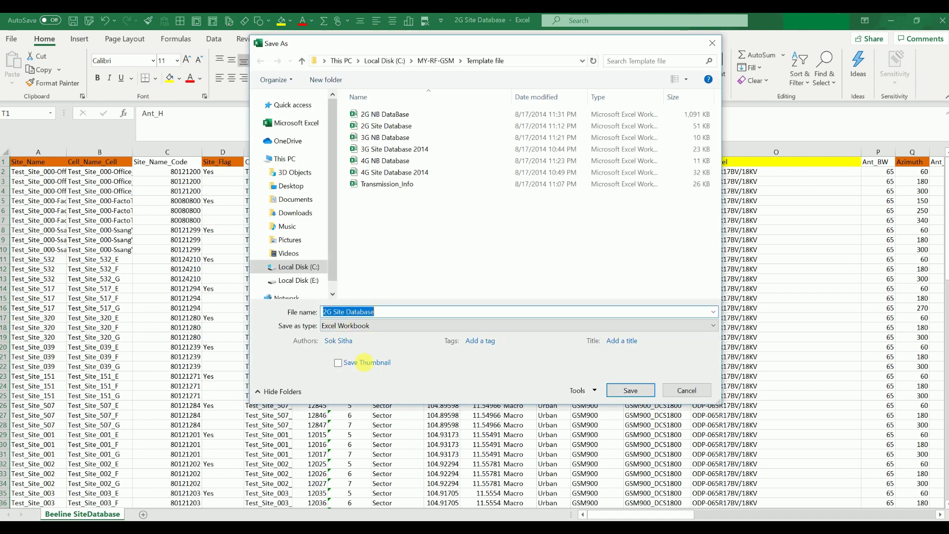
pyautogui.click(341, 326)
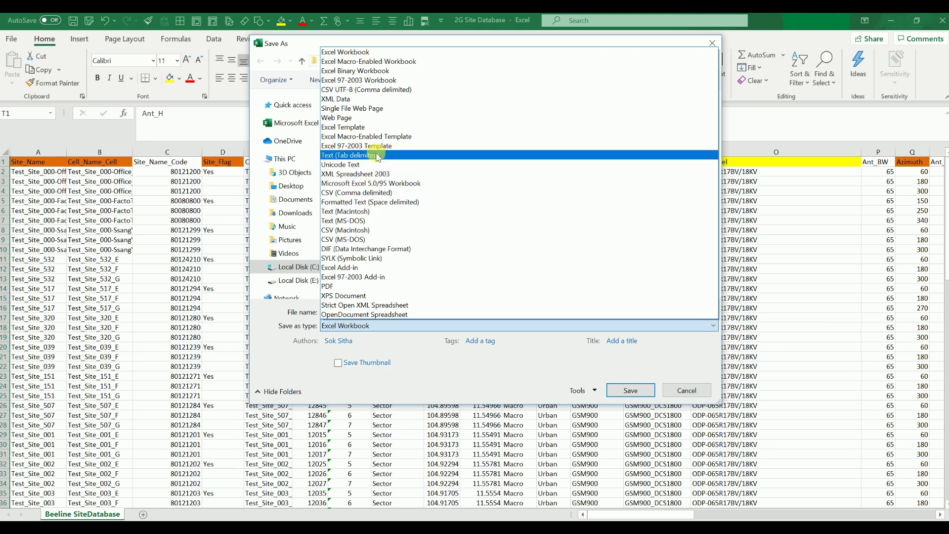
pyautogui.click(686, 390)
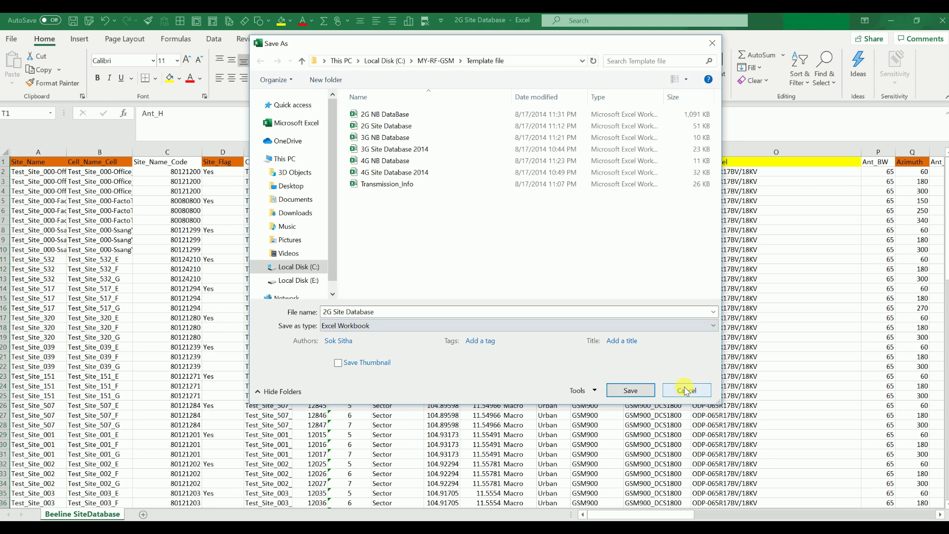
pyautogui.click(686, 390)
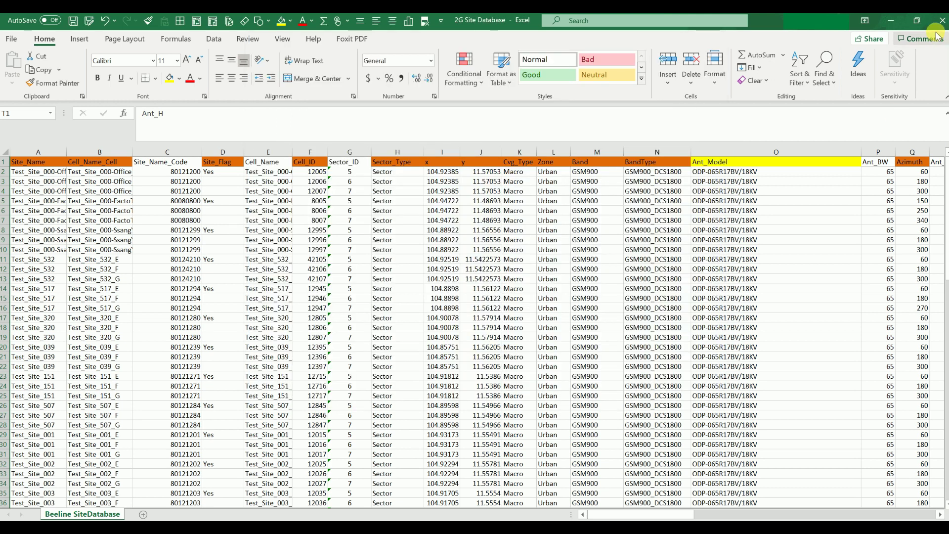
# Step: Close the 2G Site Database workbook and go back to the MY-RF-GSM folder
pyautogui.hotkey('alt', 'F4')
pyautogui.click(476, 297)
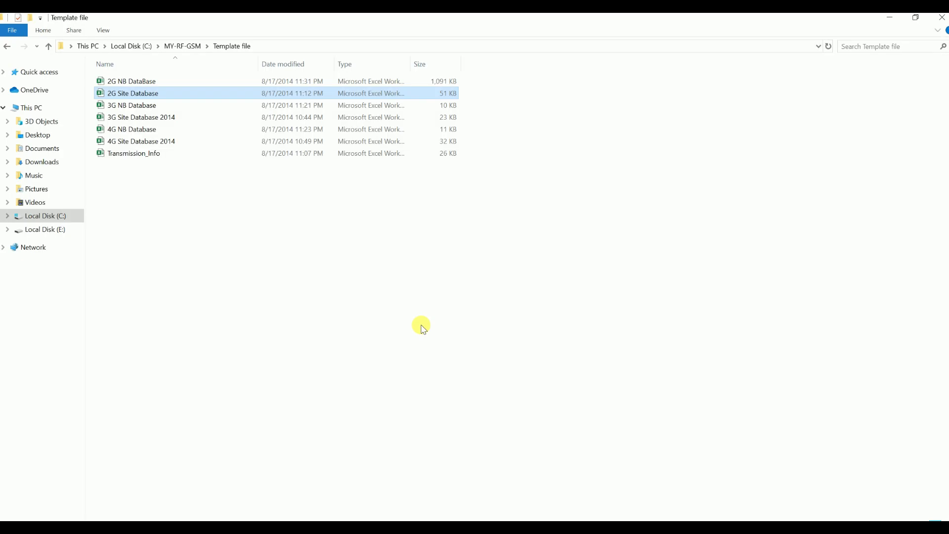
pyautogui.press('BackSpace')
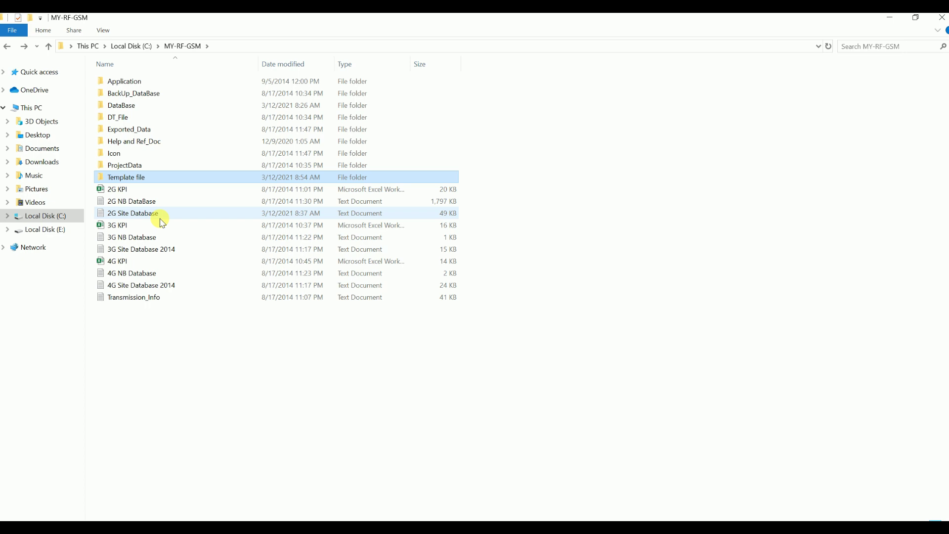
# Step: View the contents of the 2G Site Database text file in Notepad and close it
pyautogui.click(146, 215)
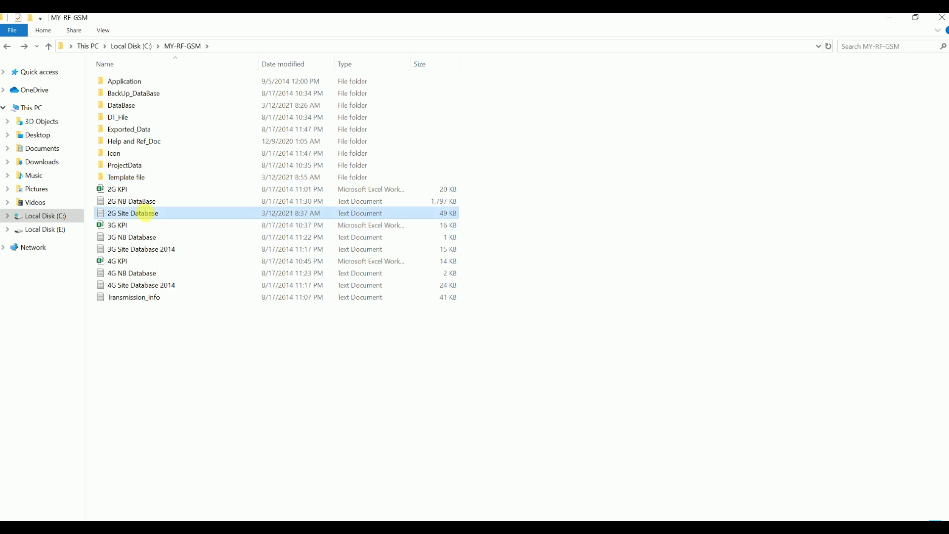
pyautogui.doubleClick(147, 213)
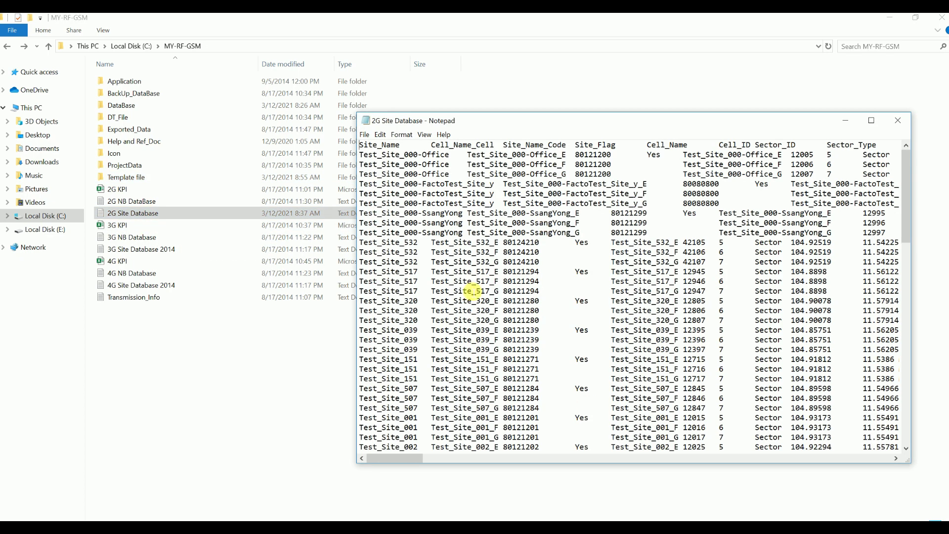
pyautogui.click(902, 130)
# Step: Open the 2G NB DataBase workbook from the Template file folder
pyautogui.click(143, 181)
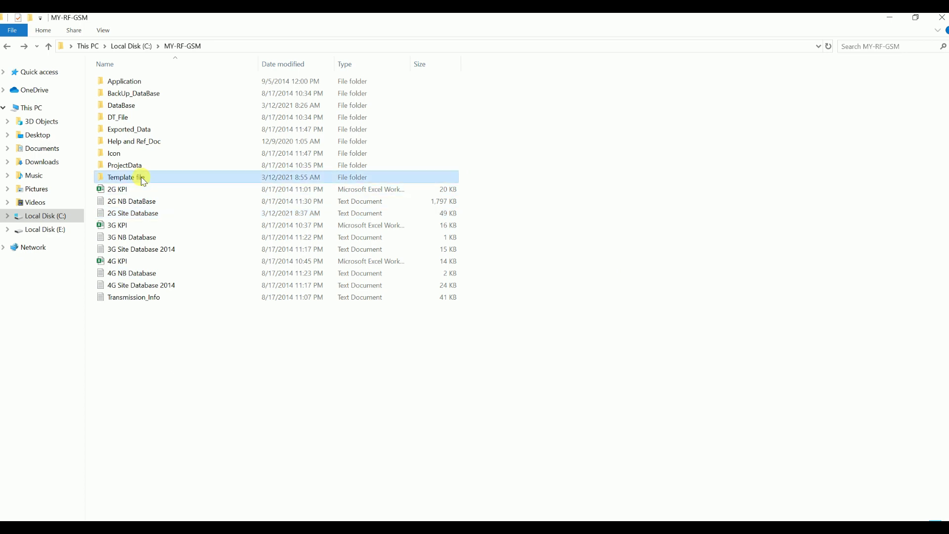
pyautogui.doubleClick(143, 181)
pyautogui.click(146, 82)
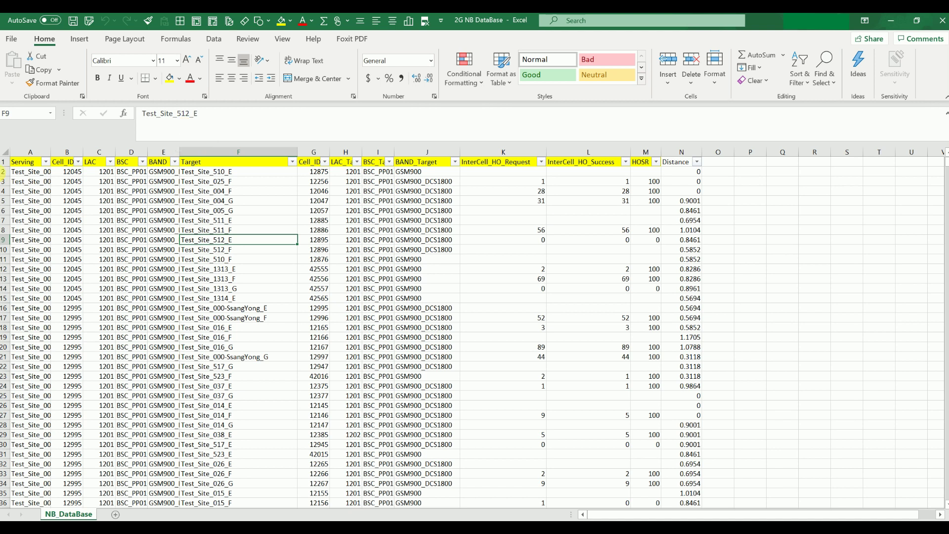
# Step: Review the serving-cell columns (Cell_ID, LAC, BAND) and the target-cell columns from Target to BAND_Target in the NB_DataBase sheet
pyautogui.click(30, 152)
pyautogui.click(69, 152)
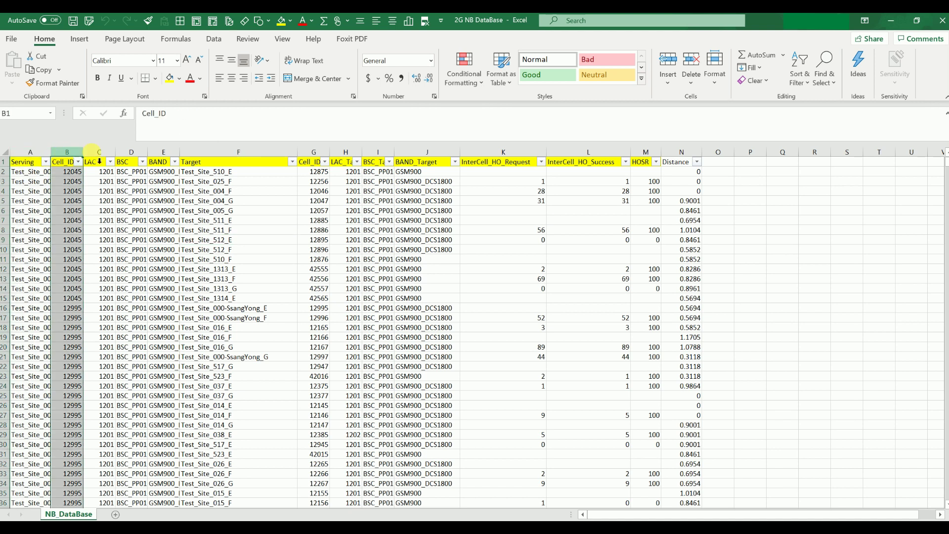
pyautogui.click(99, 152)
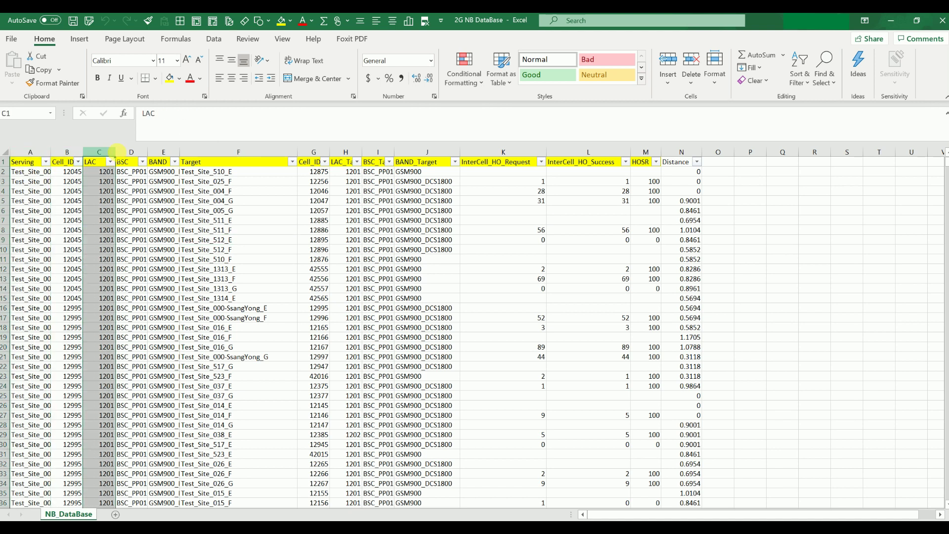
pyautogui.click(173, 153)
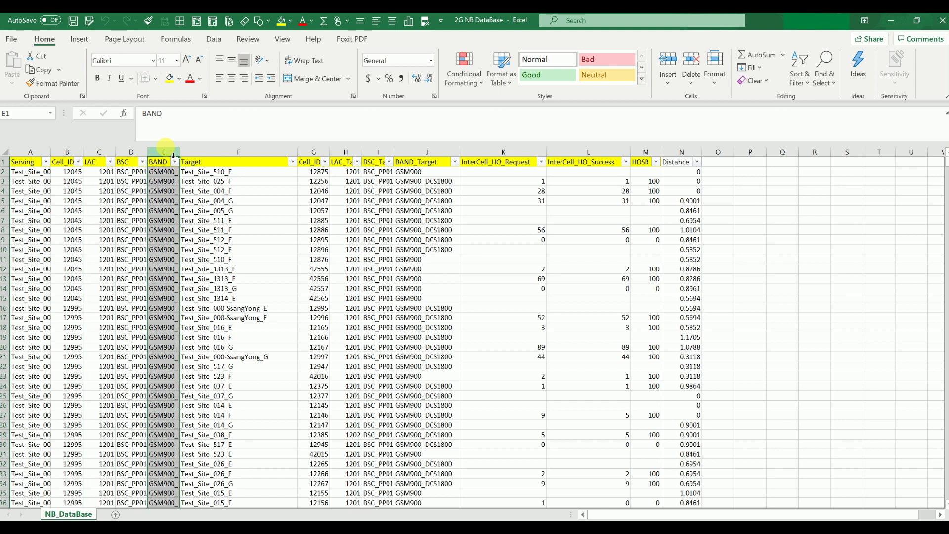
pyautogui.click(224, 151)
pyautogui.moveTo(224, 151); pyautogui.dragTo(425, 157)
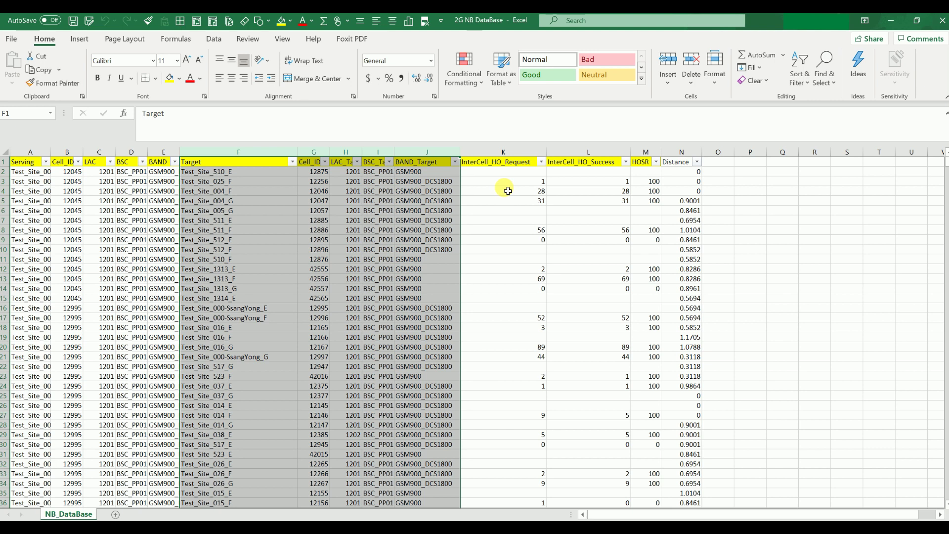
# Step: Review the handover columns InterCell_HO_Request, InterCell_HO_Success and HOSR, and the Distance values
pyautogui.moveTo(497, 151); pyautogui.dragTo(640, 163)
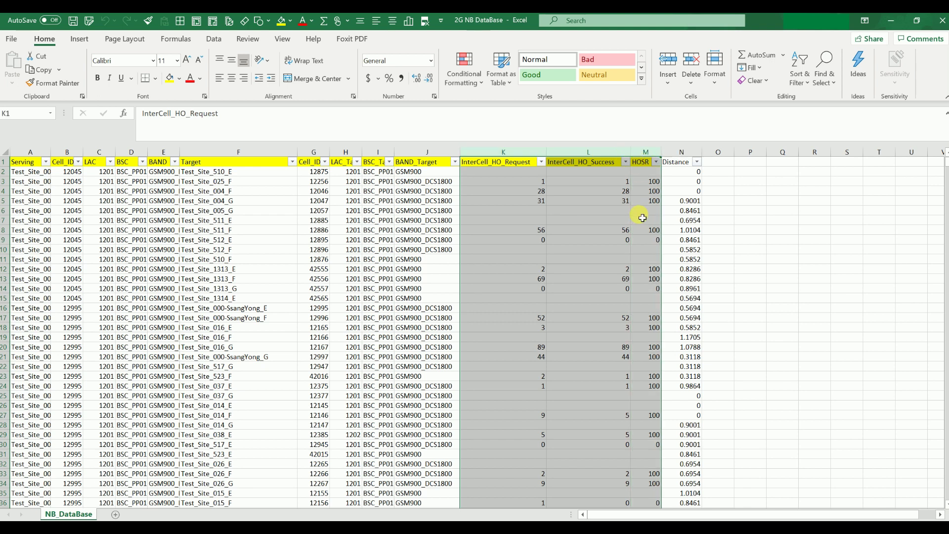
pyautogui.moveTo(691, 182); pyautogui.dragTo(698, 287)
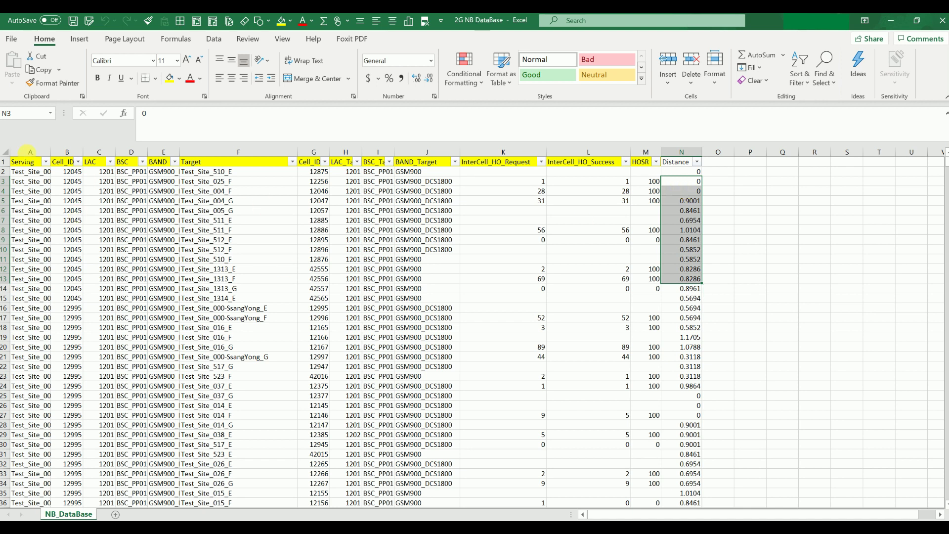
pyautogui.moveTo(30, 152); pyautogui.dragTo(645, 155)
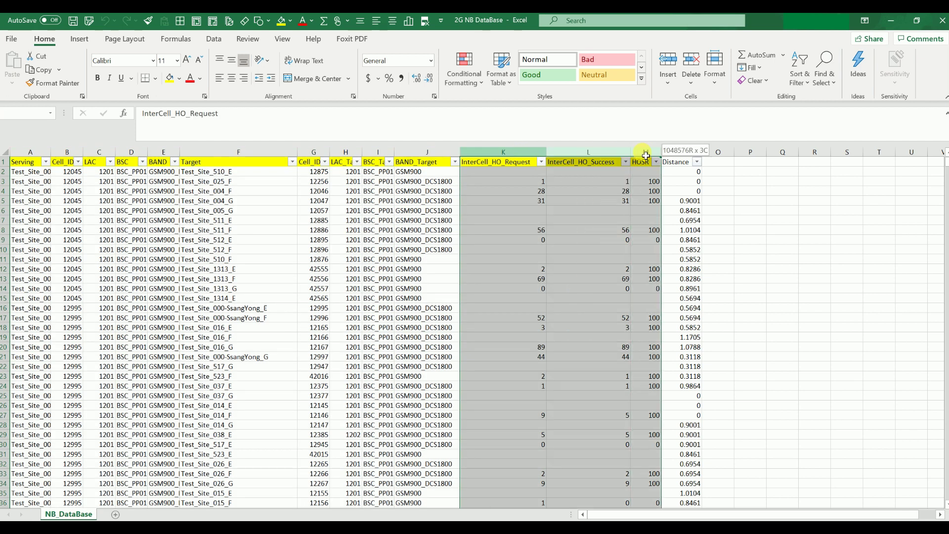
pyautogui.moveTo(646, 155); pyautogui.dragTo(646, 155)
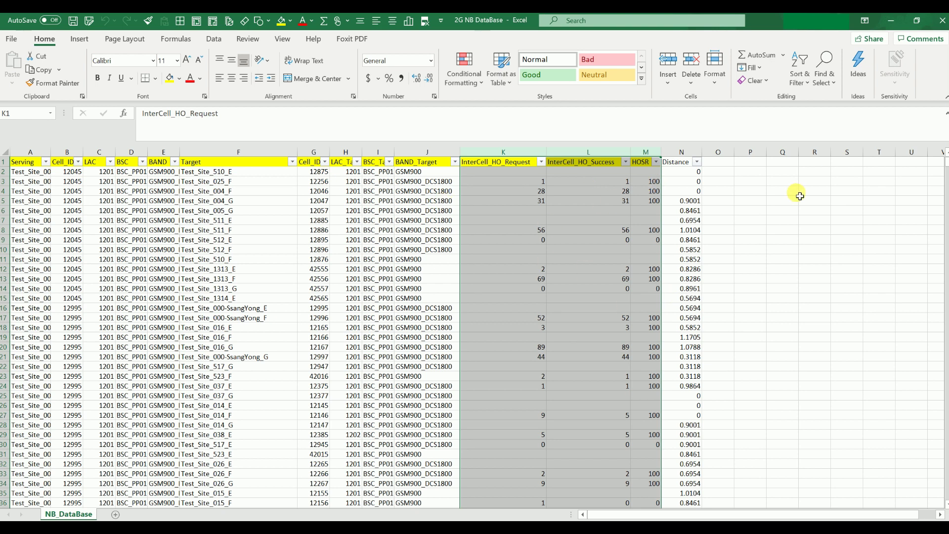
pyautogui.click(537, 200)
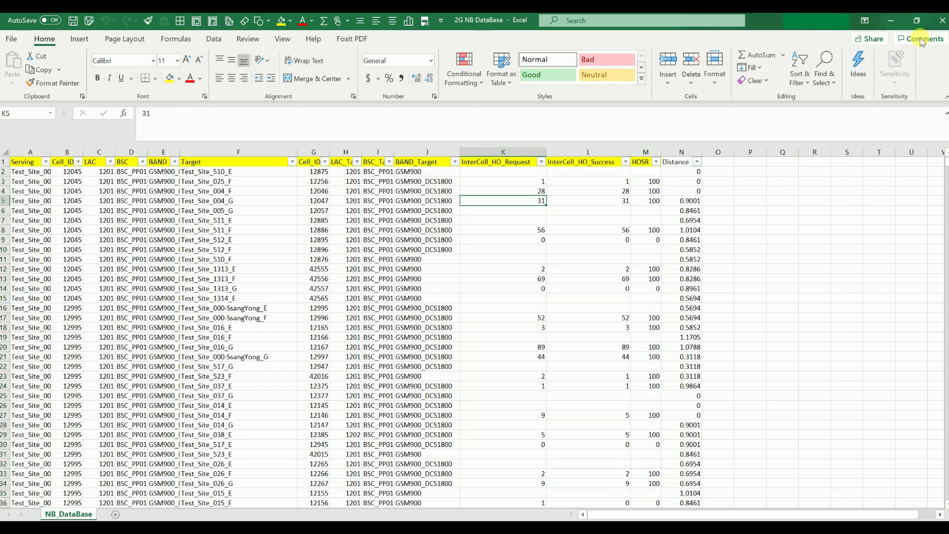
# Step: Close the 2G NB DataBase workbook, then view the matching text file from the MY-RF-GSM folder in Notepad and close it
pyautogui.click(941, 20)
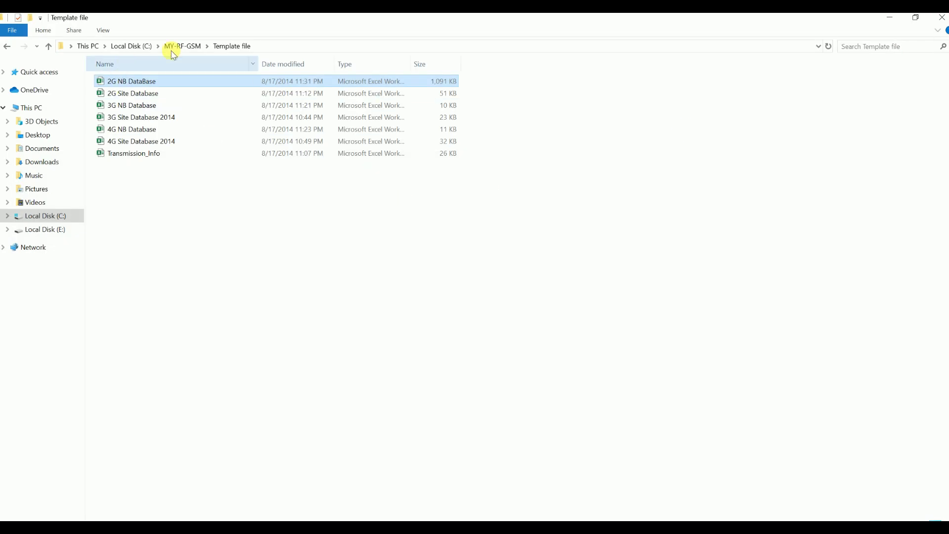
pyautogui.click(197, 50)
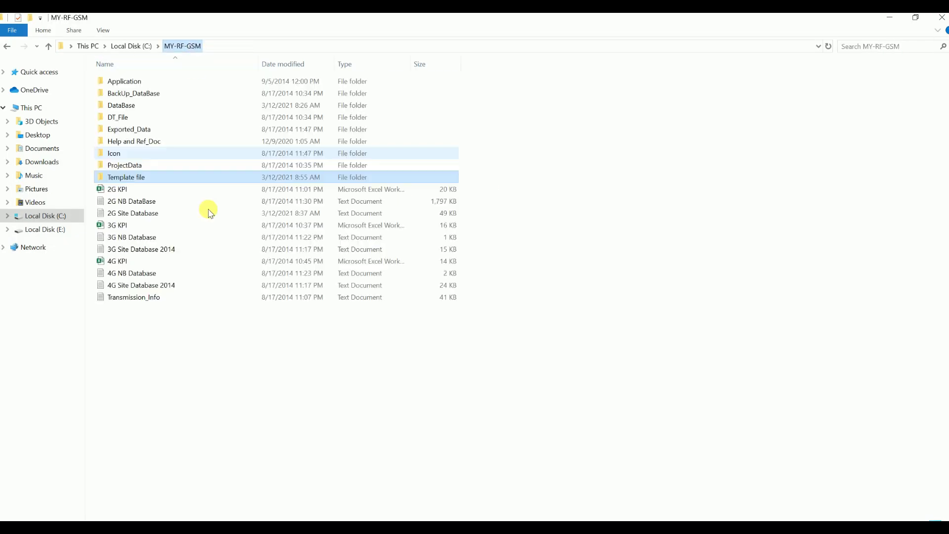
pyautogui.doubleClick(151, 204)
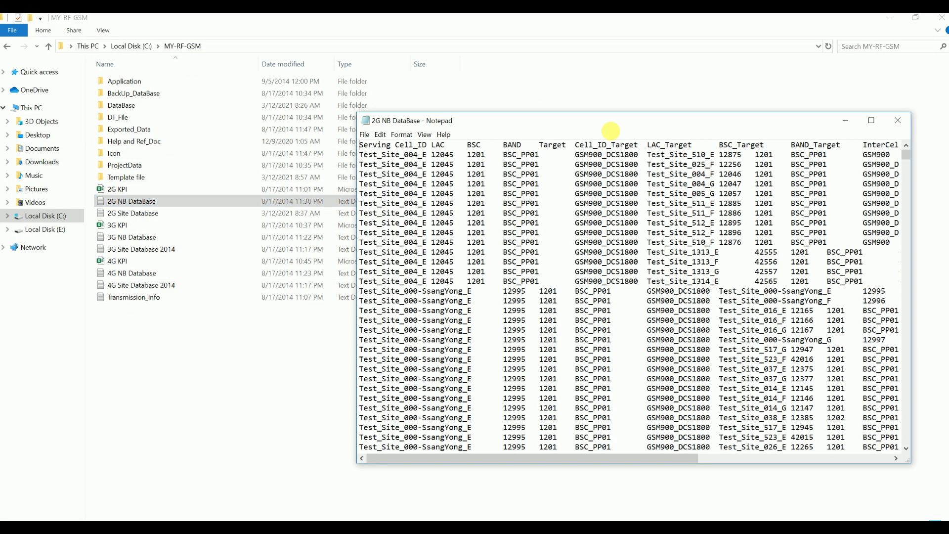
pyautogui.click(898, 121)
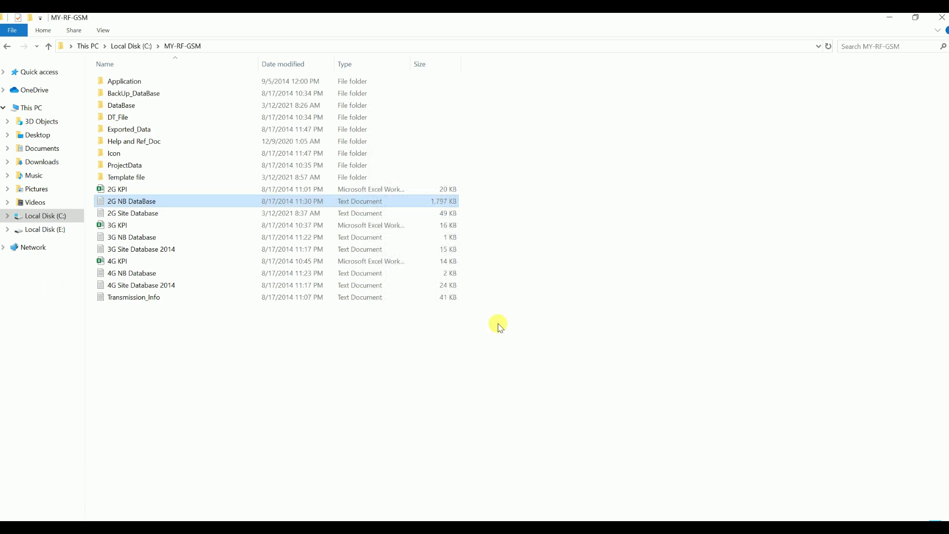
# Step: Open the 2G KPI workbook, review its KPI header columns such as CDR_BH, and close it
pyautogui.doubleClick(125, 190)
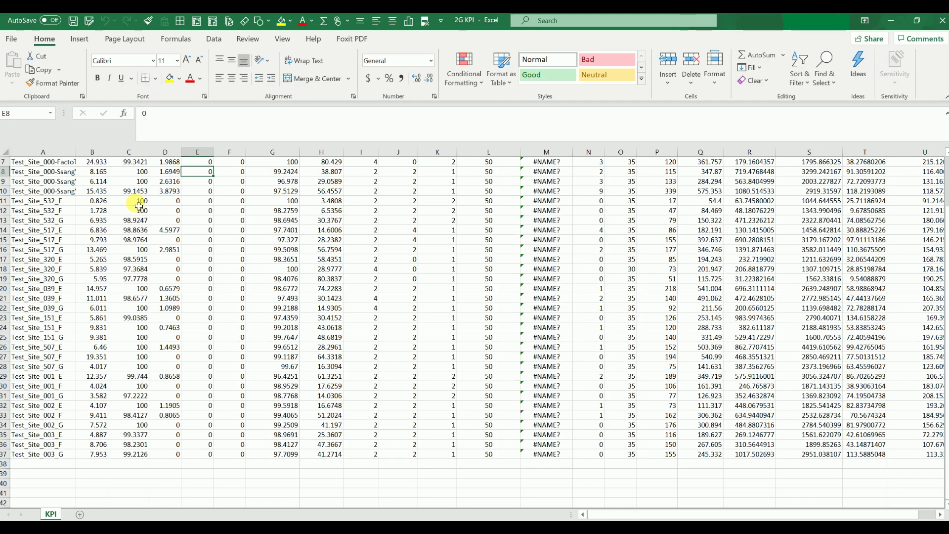
pyautogui.scroll(2, 275, 346)
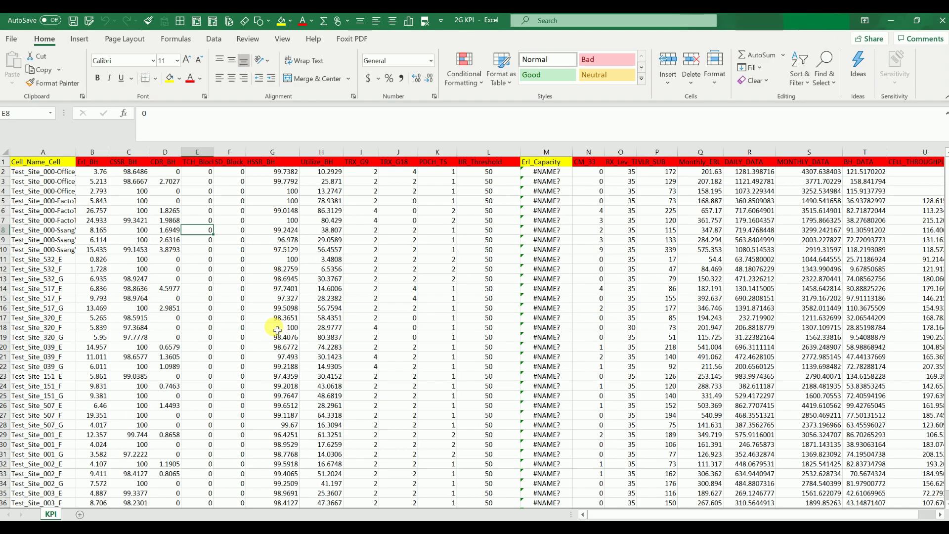
pyautogui.click(154, 259)
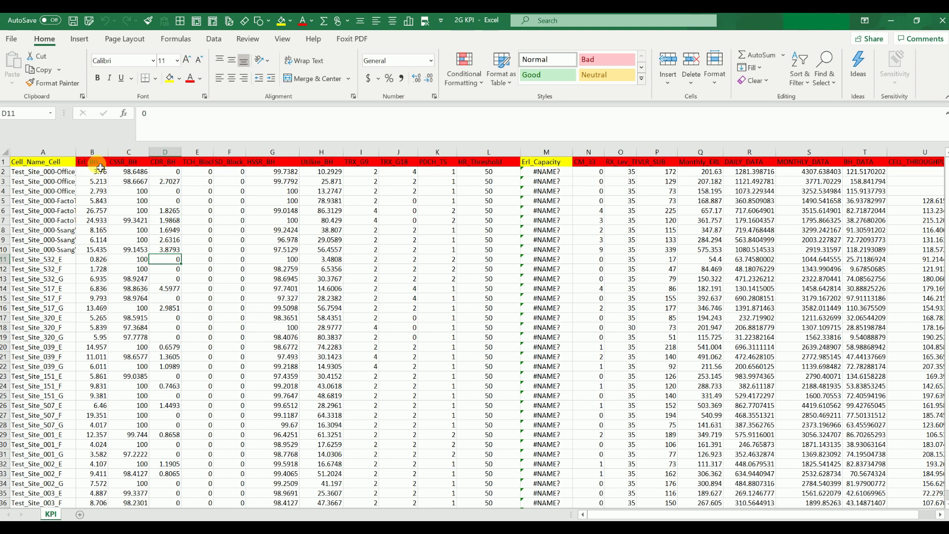
pyautogui.click(166, 163)
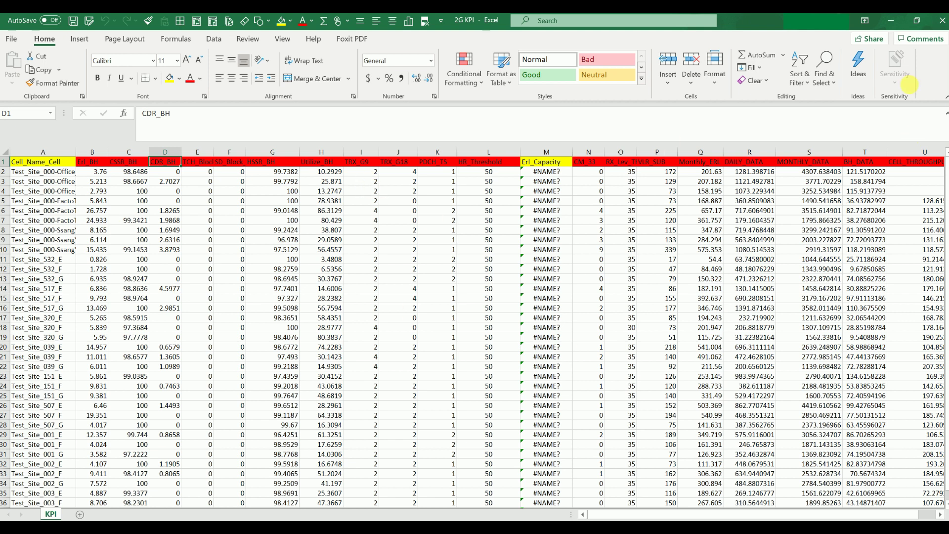
pyautogui.click(936, 28)
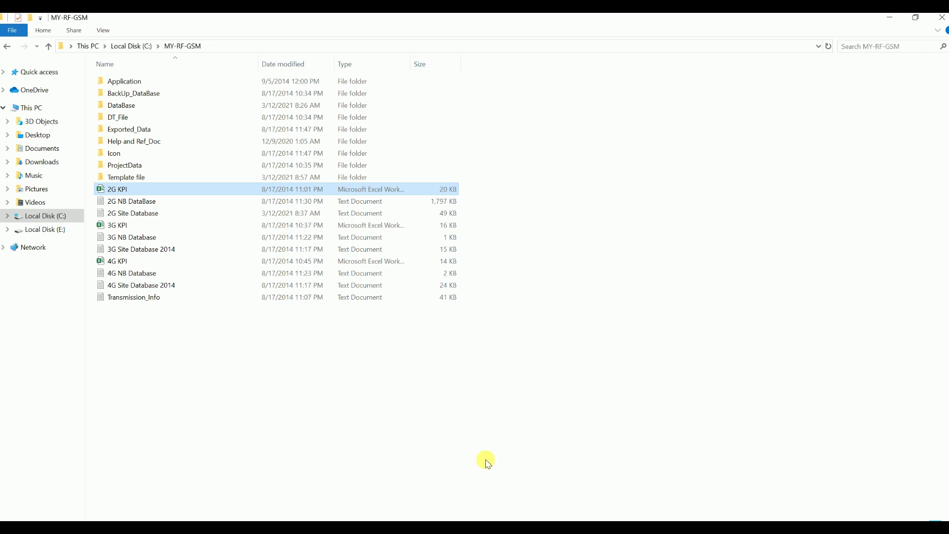
# Step: Switch to MapInfo Professional and open the Tool Manager to look through its list of tools
pyautogui.moveTo(485, 460)
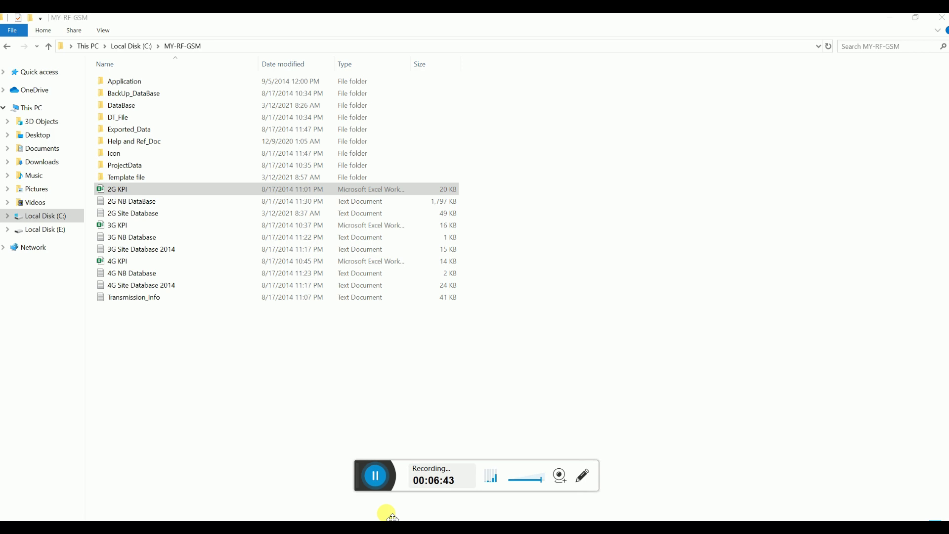
pyautogui.doubleClick(163, 81)
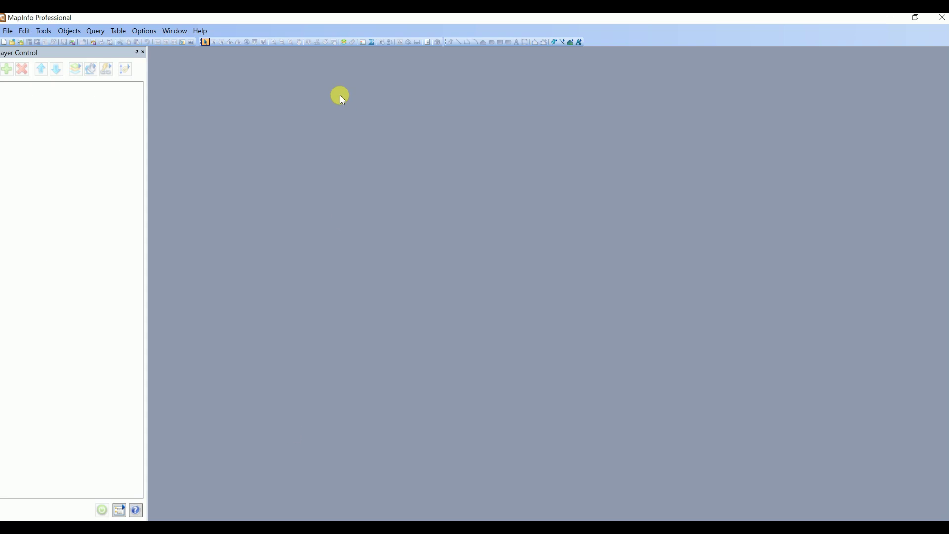
pyautogui.click(43, 31)
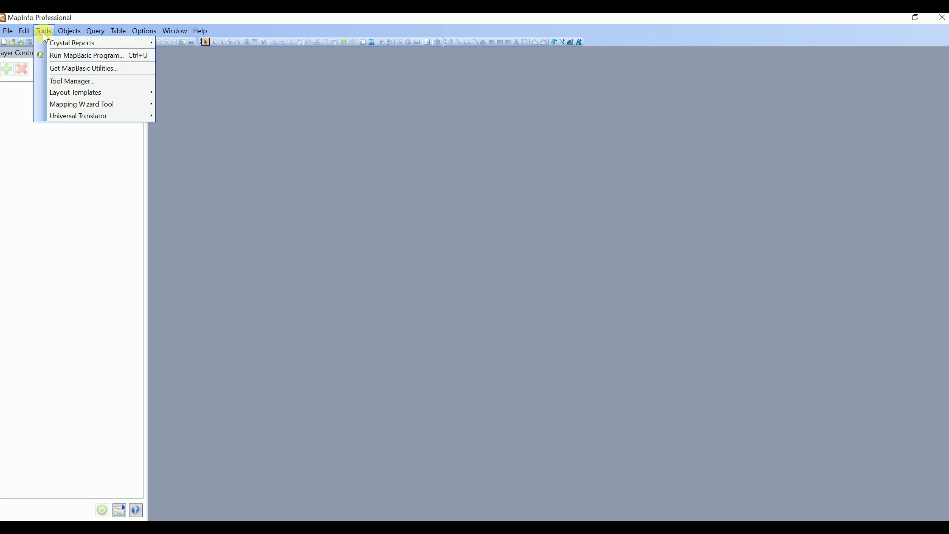
pyautogui.click(66, 81)
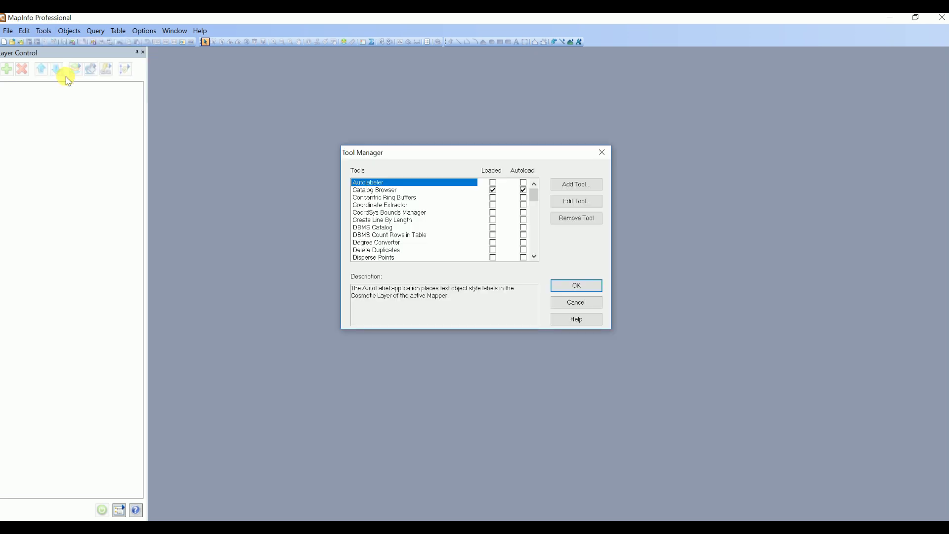
pyautogui.click(452, 209)
pyautogui.scroll(-2, 454, 213)
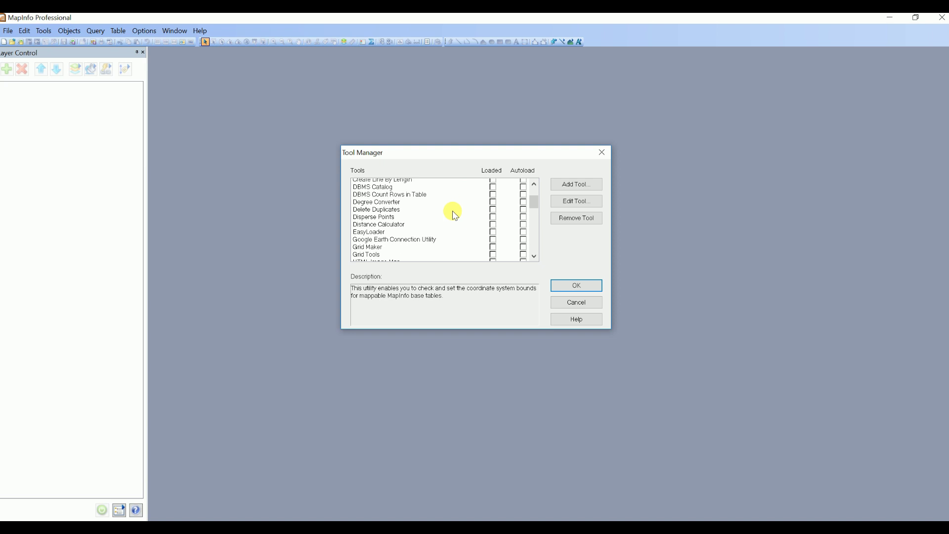
pyautogui.scroll(-3, 454, 214)
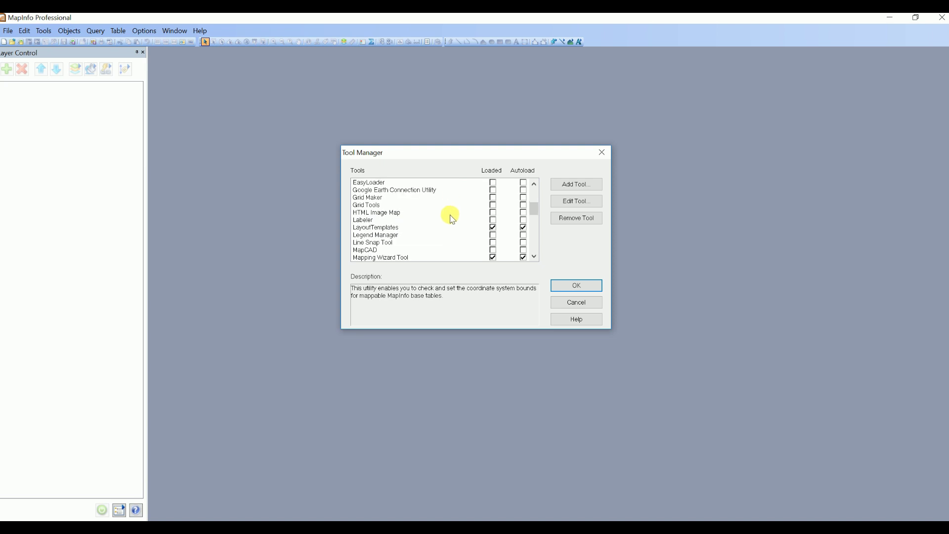
# Step: Try adding the MY-RF-GSM_2014 program from the Application folder as a new tool, cancelling without keeping the entry
pyautogui.click(573, 184)
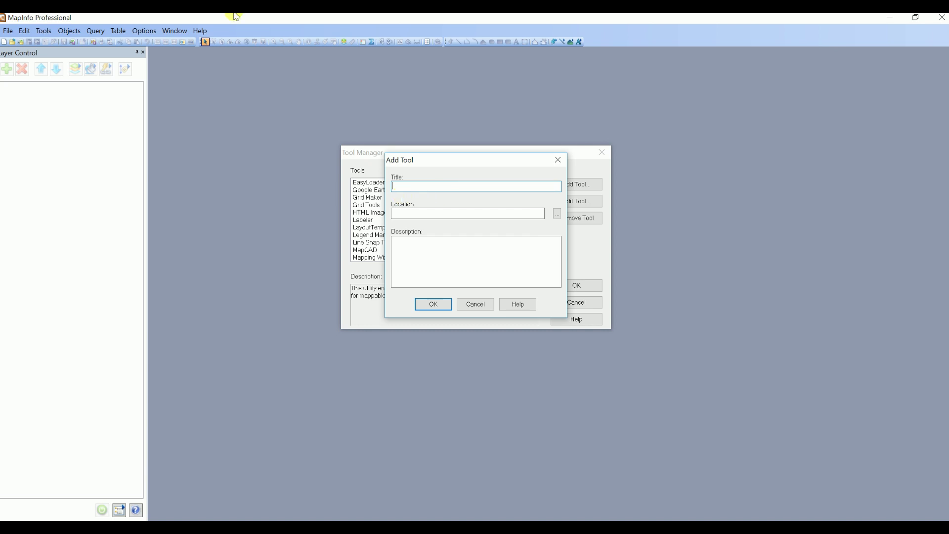
pyautogui.click(560, 217)
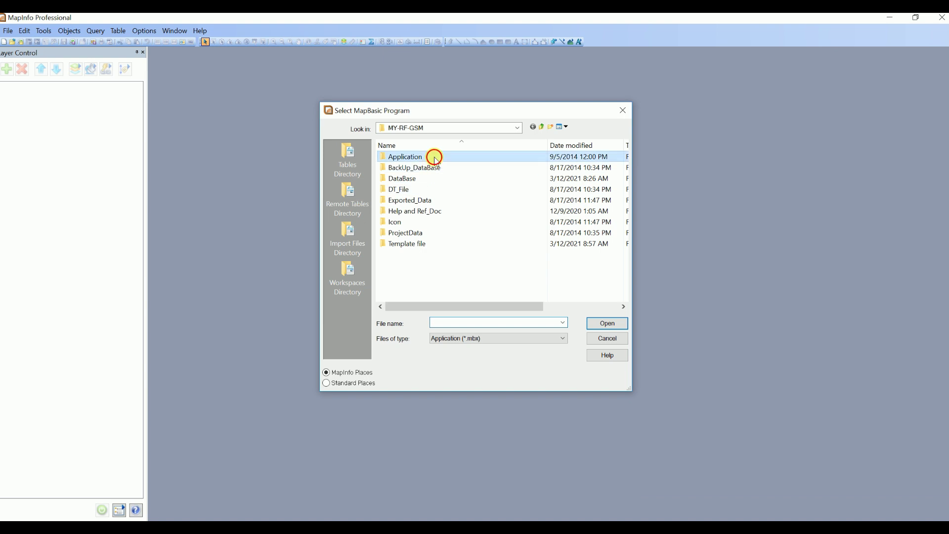
pyautogui.doubleClick(434, 157)
pyautogui.click(431, 169)
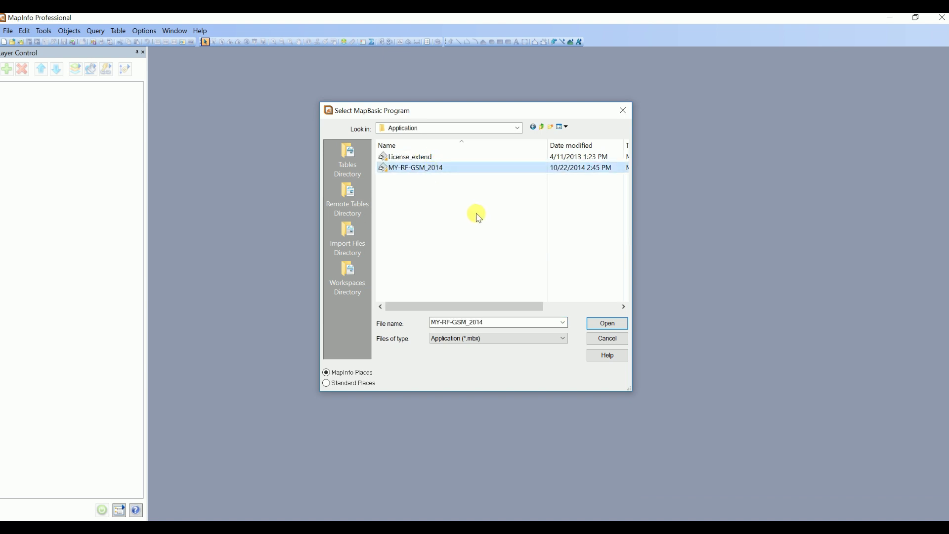
pyautogui.click(606, 342)
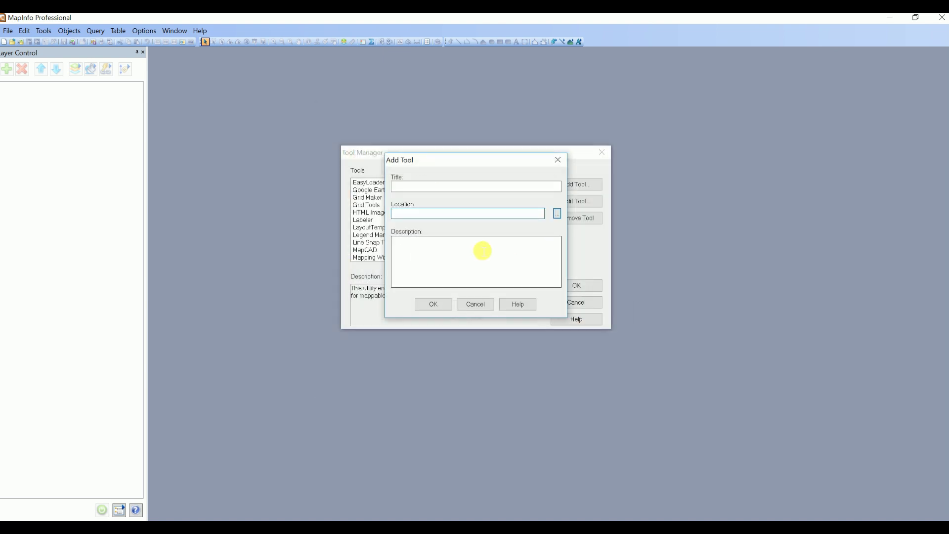
pyautogui.click(437, 310)
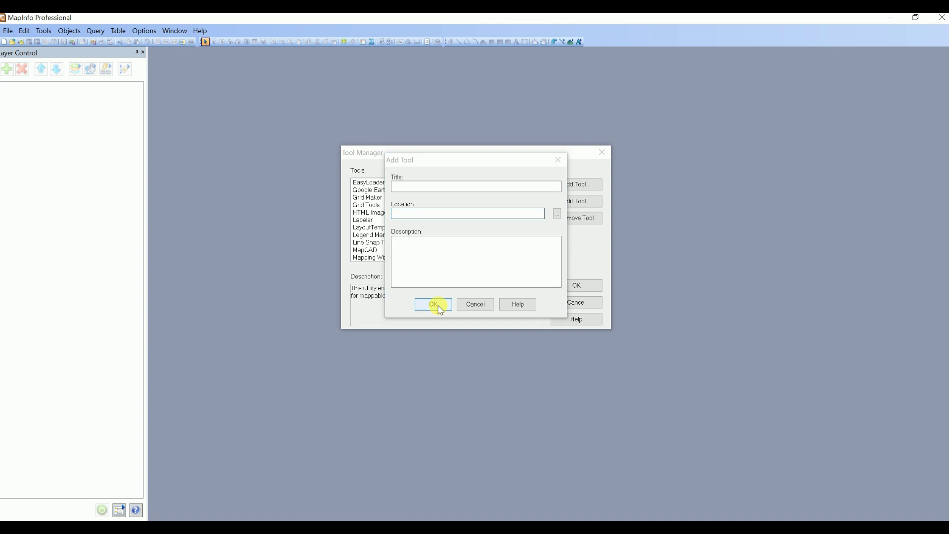
pyautogui.click(516, 315)
pyautogui.click(487, 305)
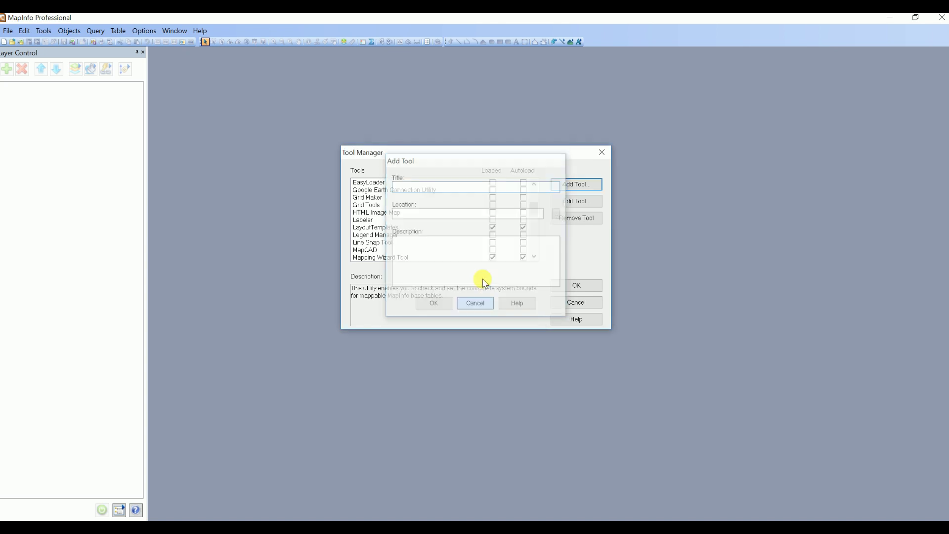
# Step: Set the RF-GSM tool in the Tool Manager to Loaded and Autoload and apply the change
pyautogui.click(465, 242)
pyautogui.scroll(-1, 466, 245)
pyautogui.scroll(-3, 466, 247)
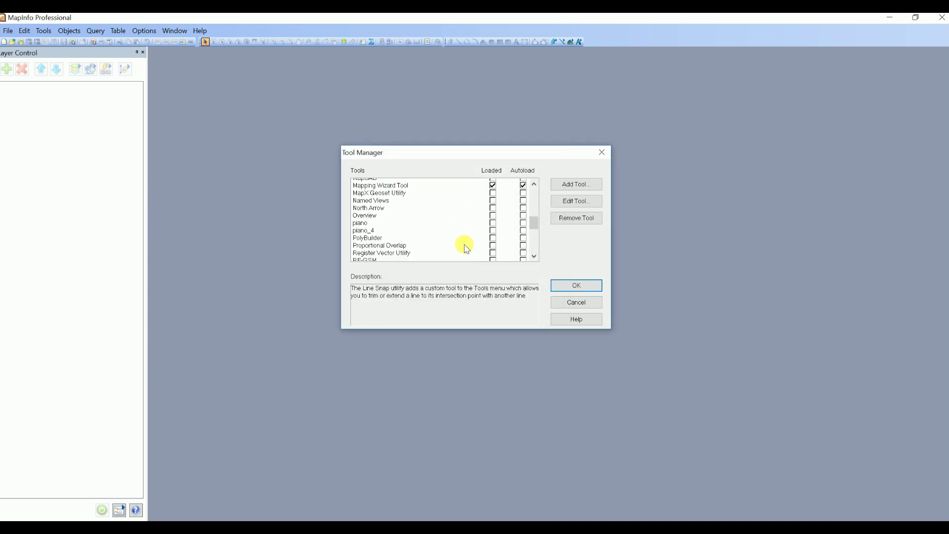
pyautogui.click(365, 242)
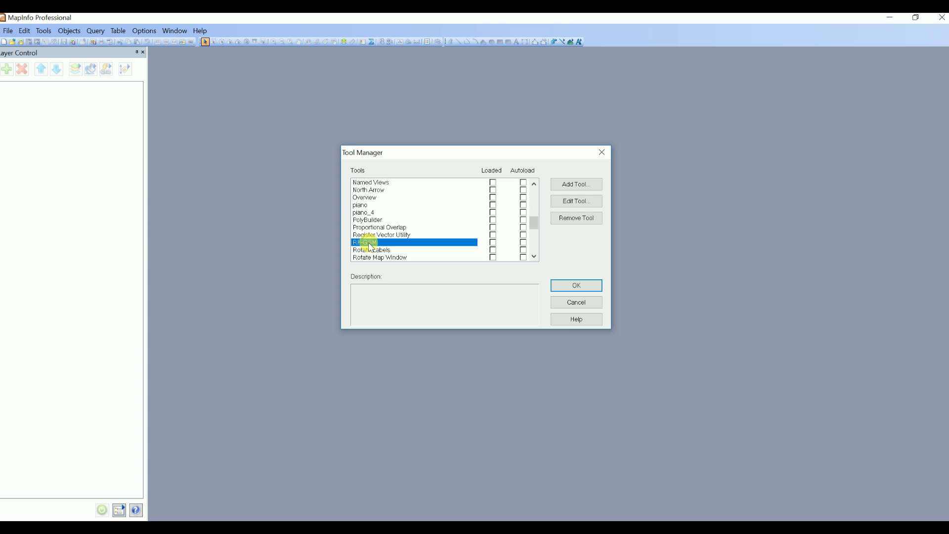
pyautogui.click(494, 242)
pyautogui.click(524, 242)
pyautogui.click(573, 286)
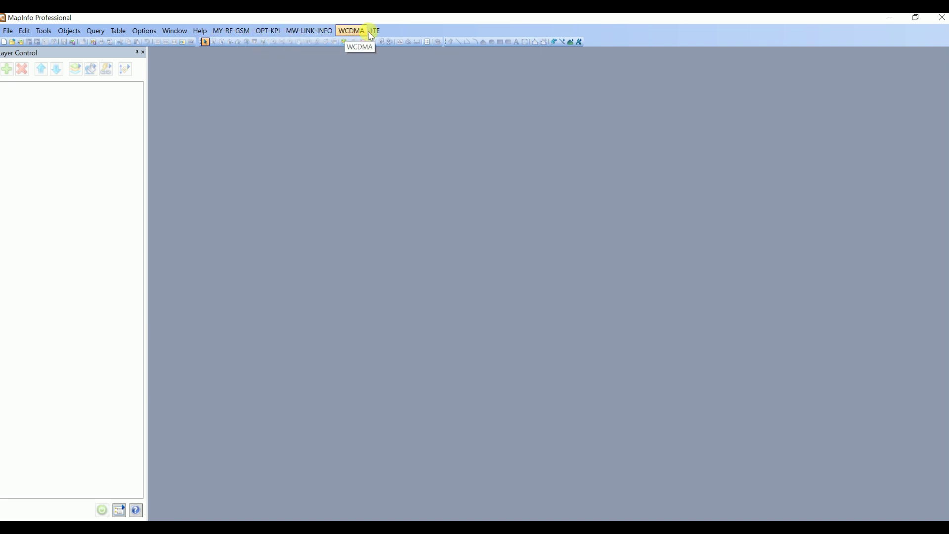
# Step: Look through the commands offered under MY-RF-GSM, OPT-KPI, MW-LINK-INFO, WCDMA and LTE
pyautogui.click(232, 31)
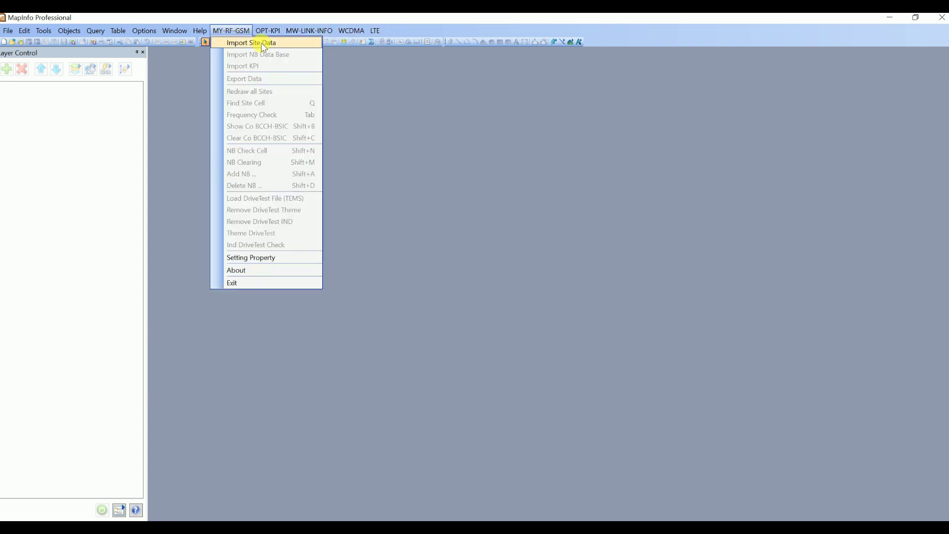
pyautogui.click(267, 31)
pyautogui.click(267, 31)
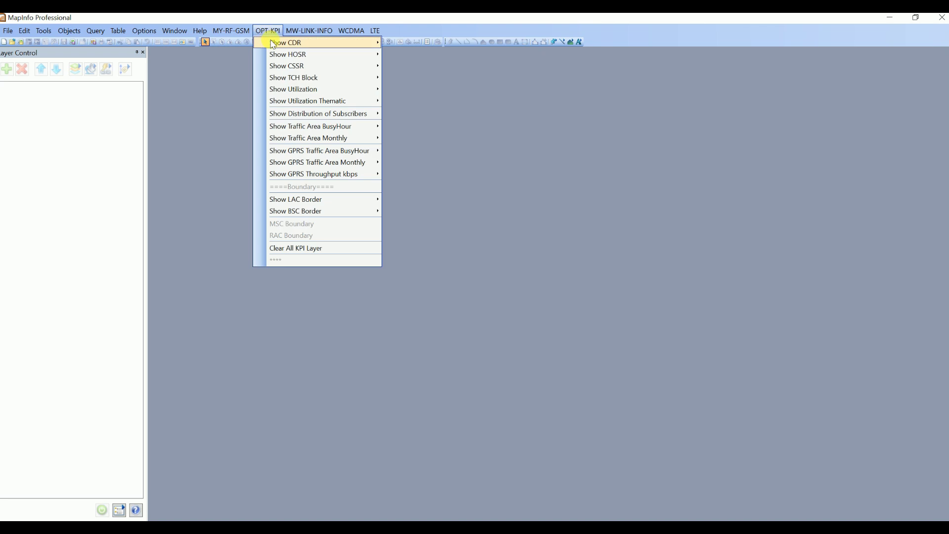
pyautogui.moveTo(317, 35)
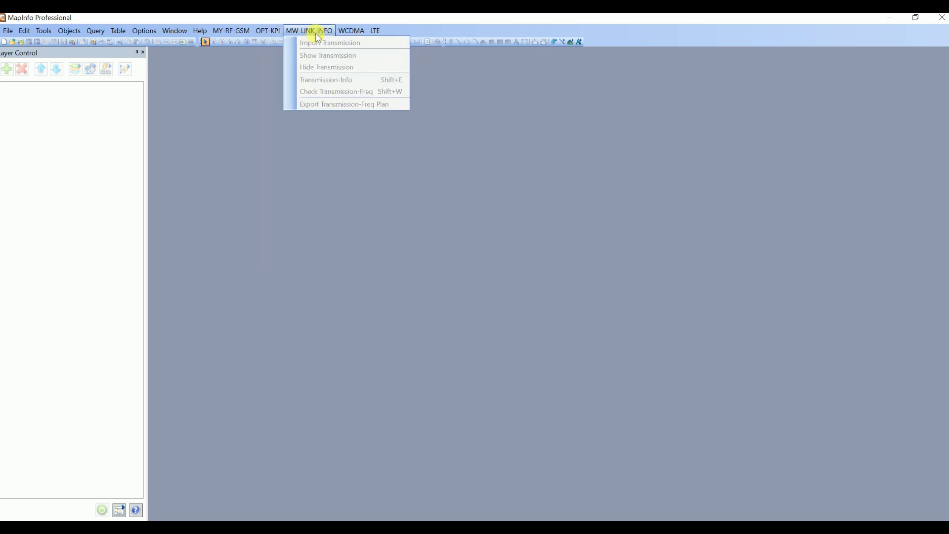
pyautogui.click(350, 32)
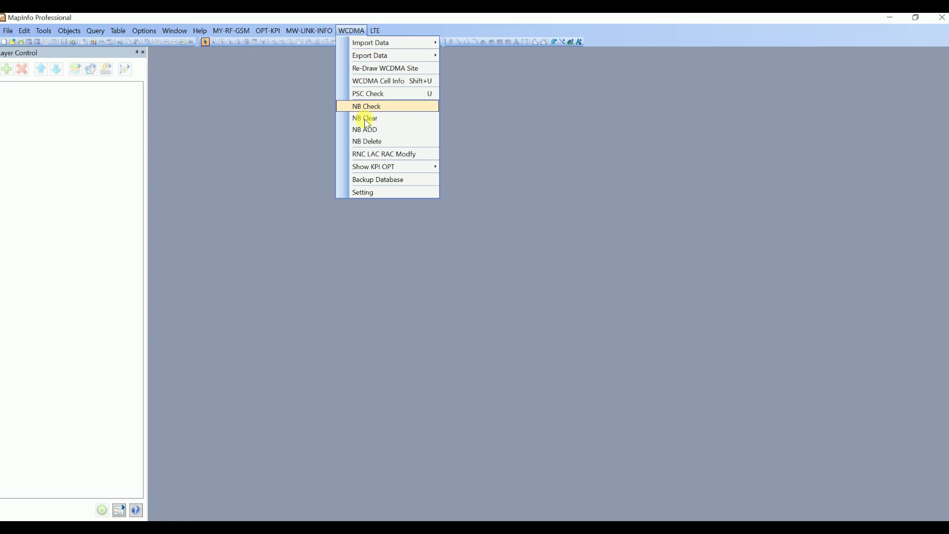
pyautogui.moveTo(376, 30)
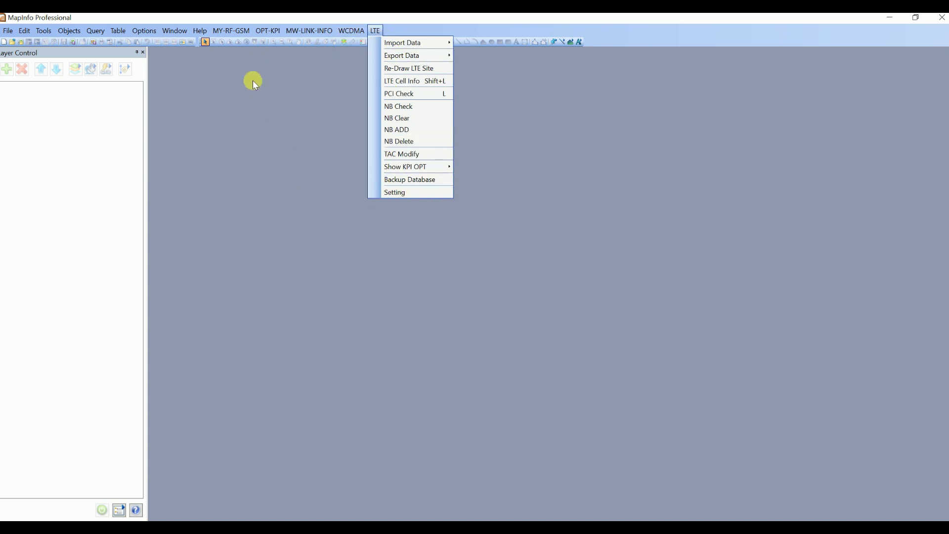
pyautogui.click(240, 32)
pyautogui.click(240, 31)
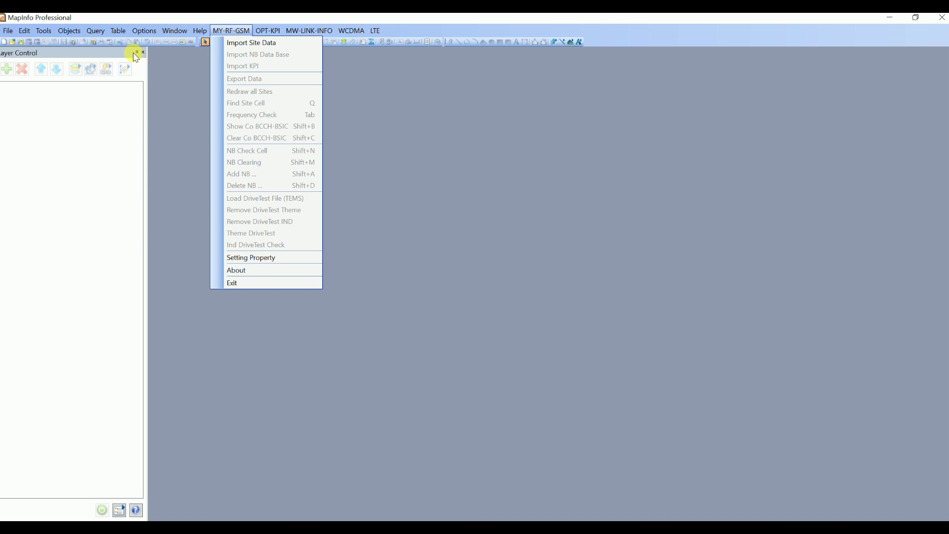
pyautogui.press('Left')
pyautogui.press('Right')
pyautogui.press('Right')
pyautogui.press('Right')
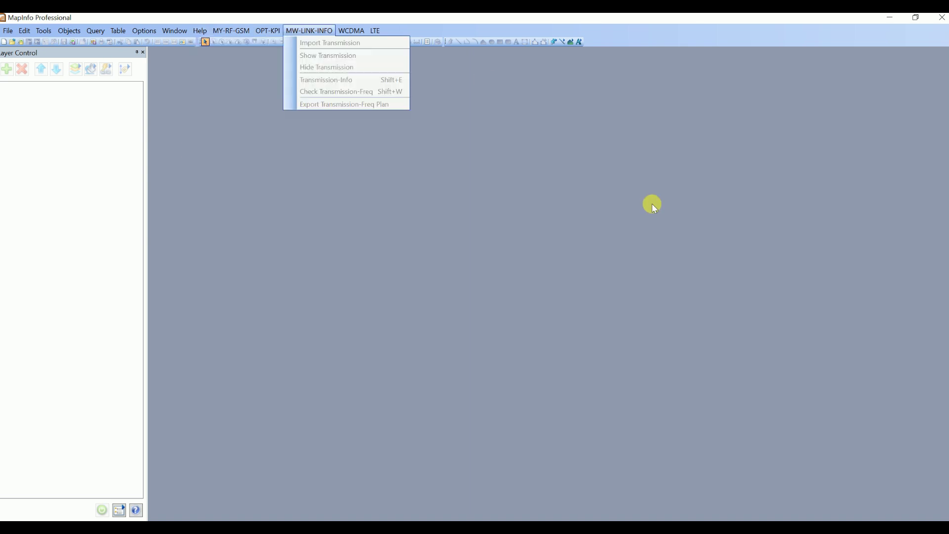
pyautogui.click(618, 215)
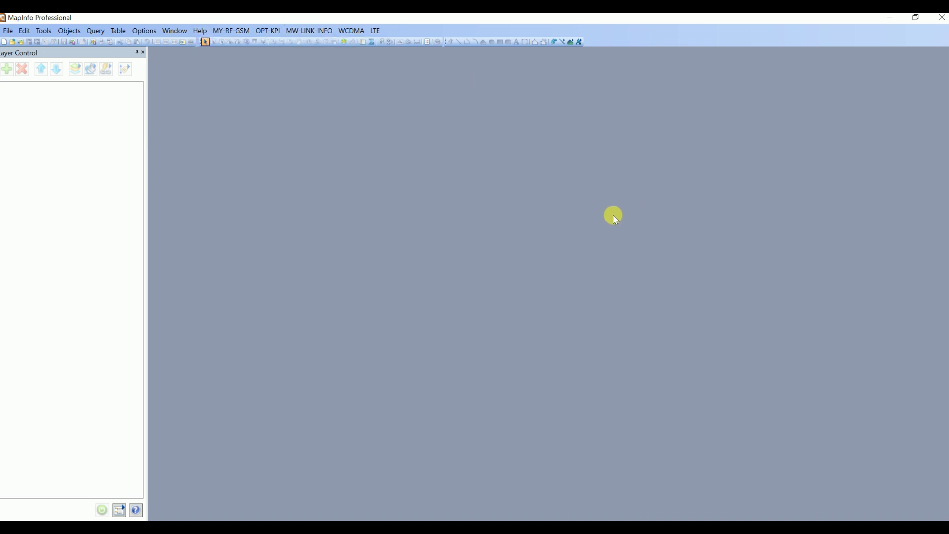
# Step: Import the 2G Site Database text file as site data, overriding the existing table, and maximize the resulting map
pyautogui.click(247, 33)
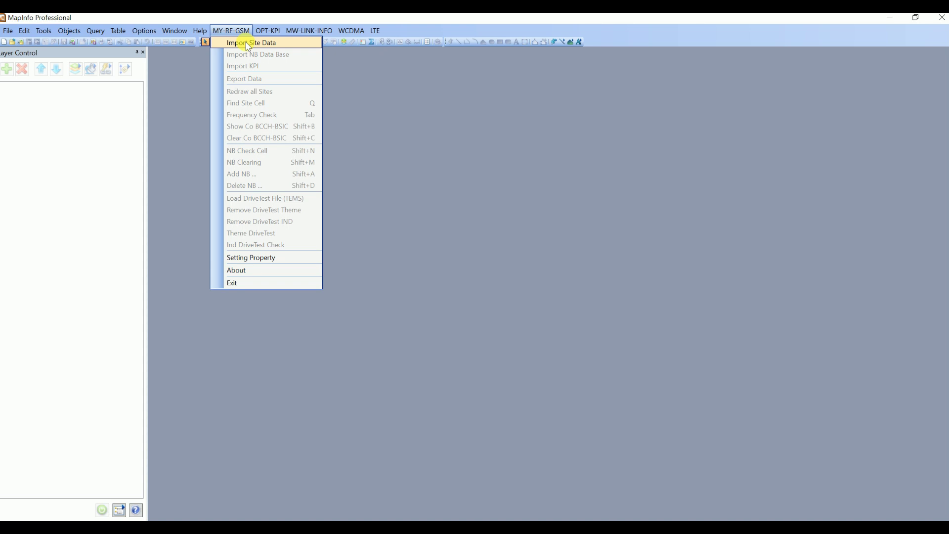
pyautogui.click(247, 44)
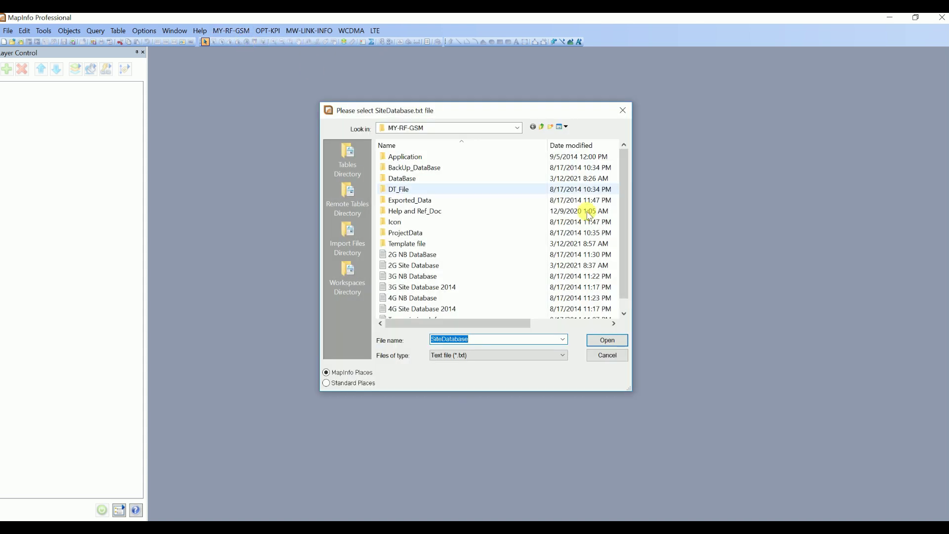
pyautogui.click(430, 266)
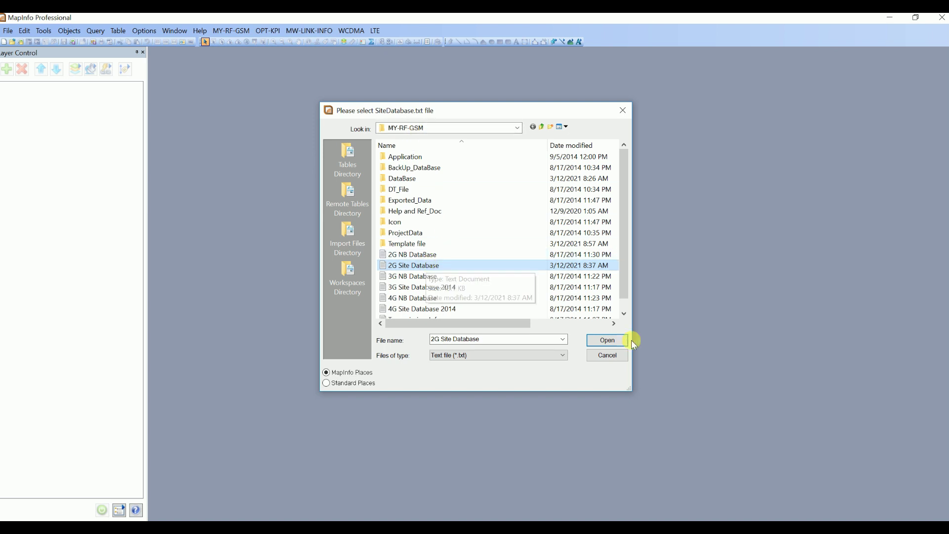
pyautogui.click(608, 340)
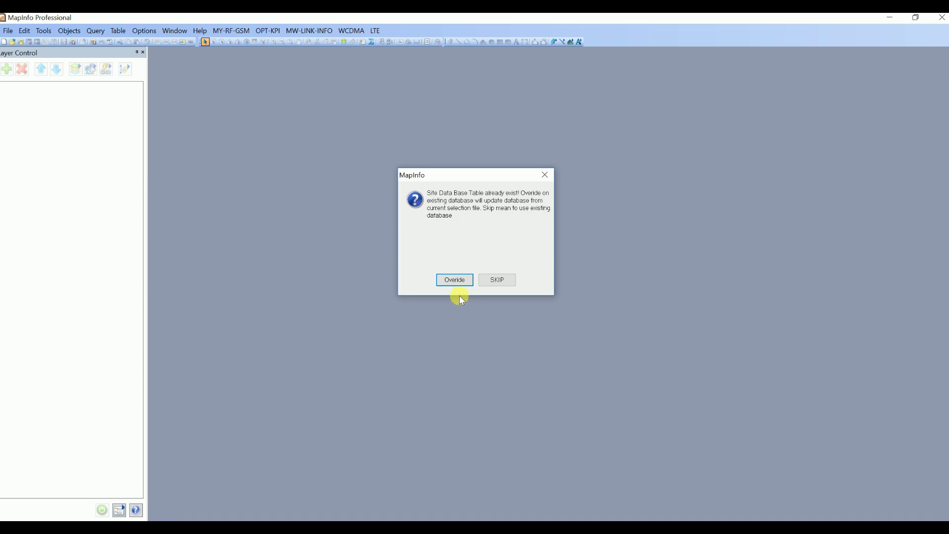
pyautogui.click(457, 281)
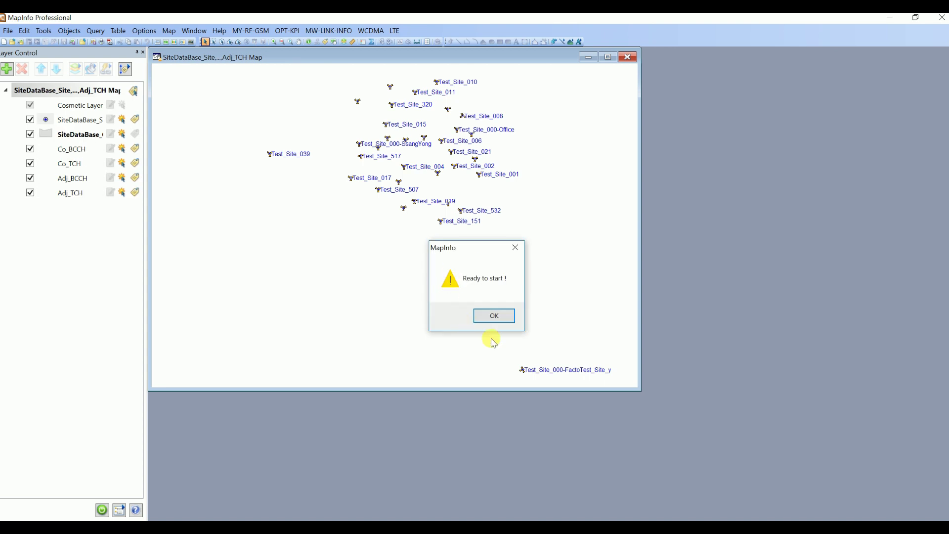
pyautogui.click(494, 317)
pyautogui.click(608, 57)
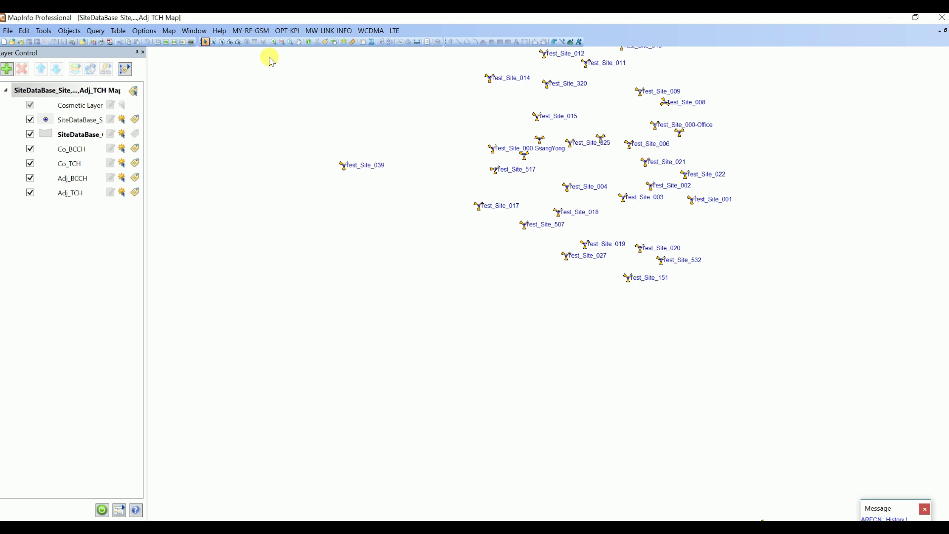
# Step: Examine the plotted sites and the shape of their sector cells around Test_Site_004
pyautogui.click(299, 42)
pyautogui.moveTo(562, 172); pyautogui.dragTo(518, 247)
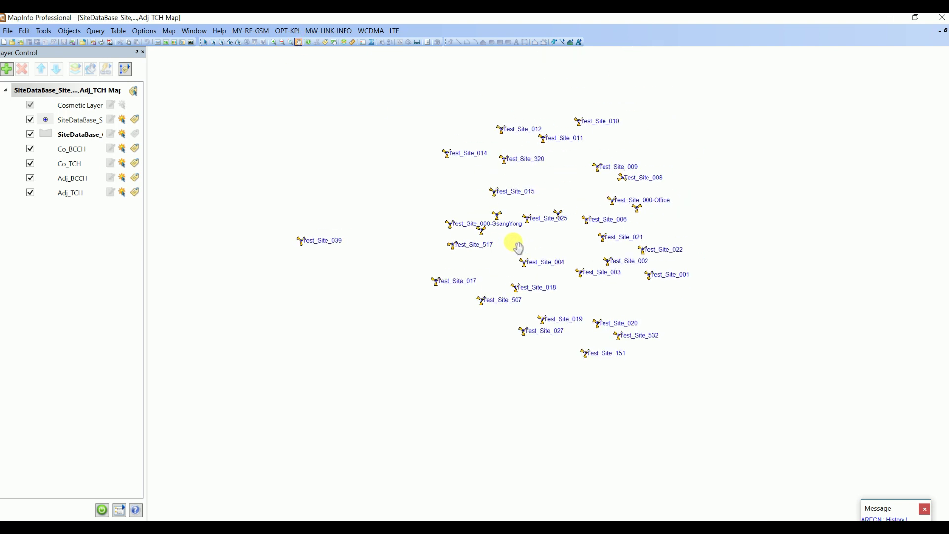
pyautogui.scroll(1, 536, 285)
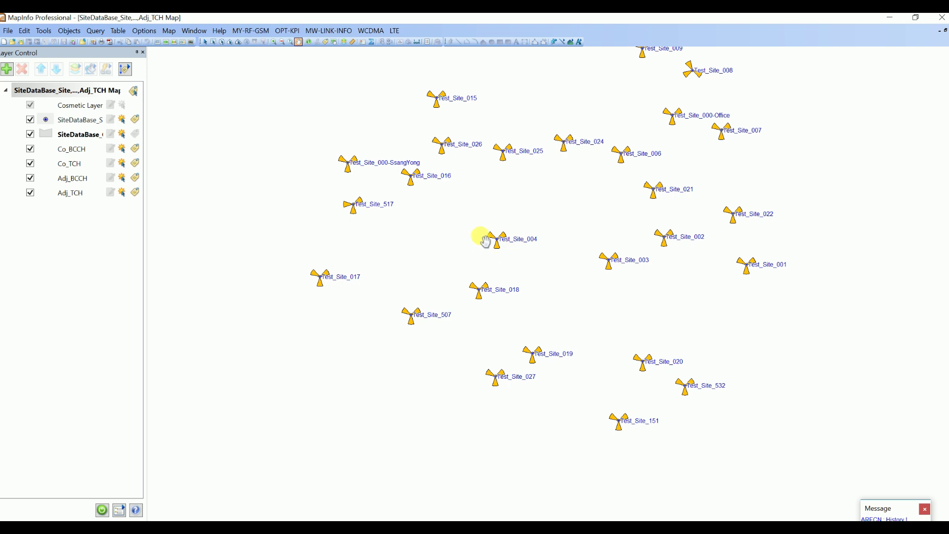
pyautogui.scroll(2, 487, 247)
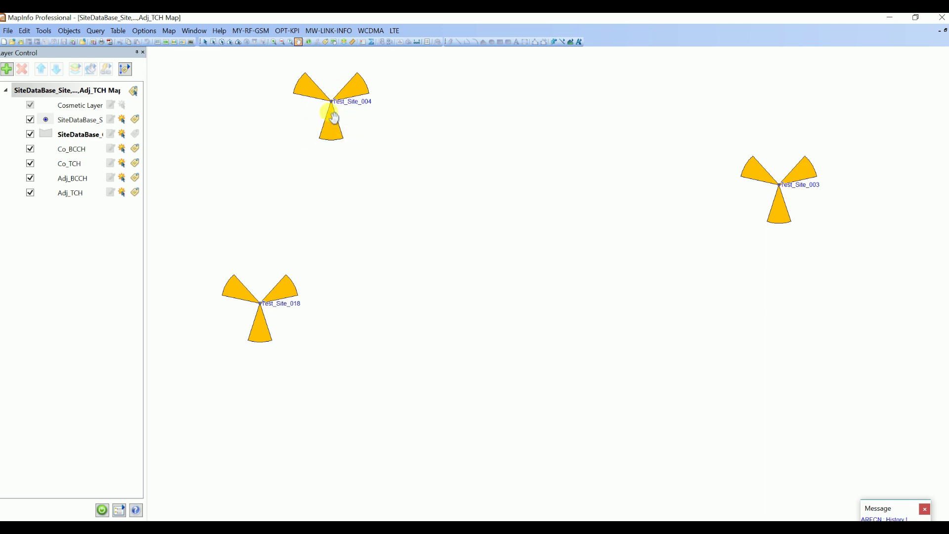
pyautogui.scroll(-1, 542, 214)
pyautogui.scroll(-1, 734, 311)
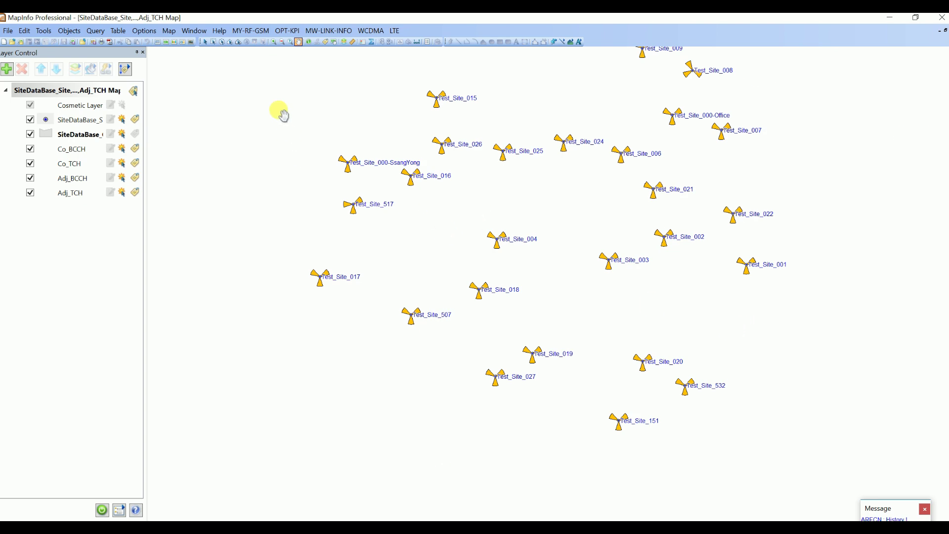
# Step: Import the 2G NB DataBase text file, overriding the existing neighbour table and declining the neighbour distance calculation
pyautogui.click(258, 33)
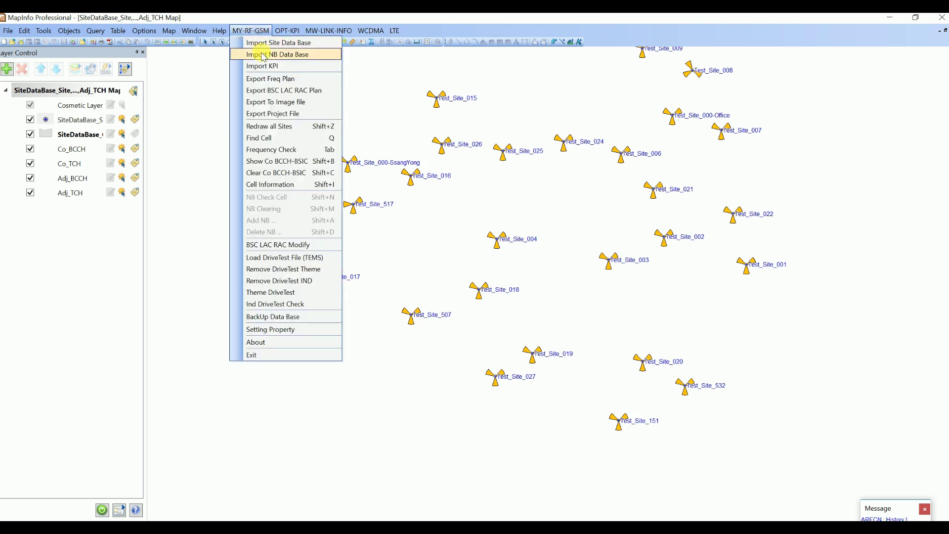
pyautogui.click(263, 55)
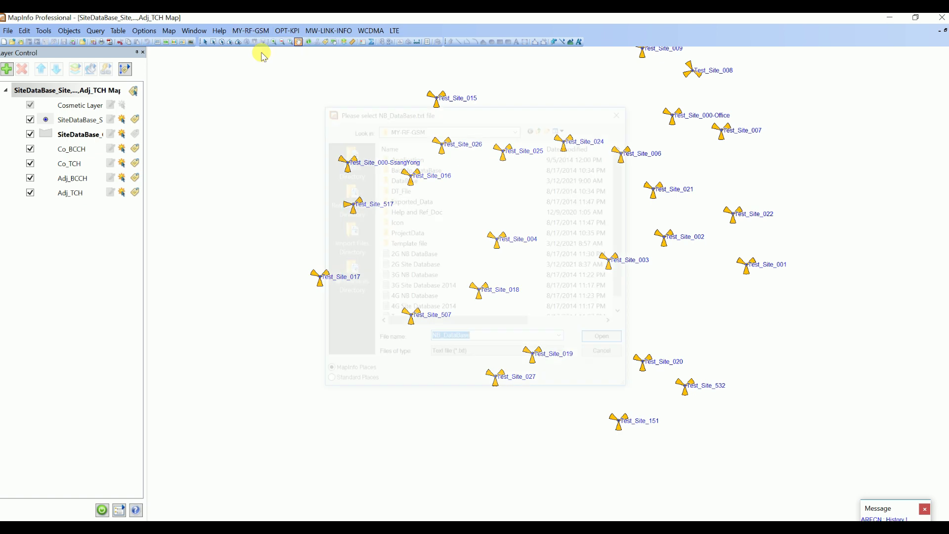
pyautogui.click(445, 254)
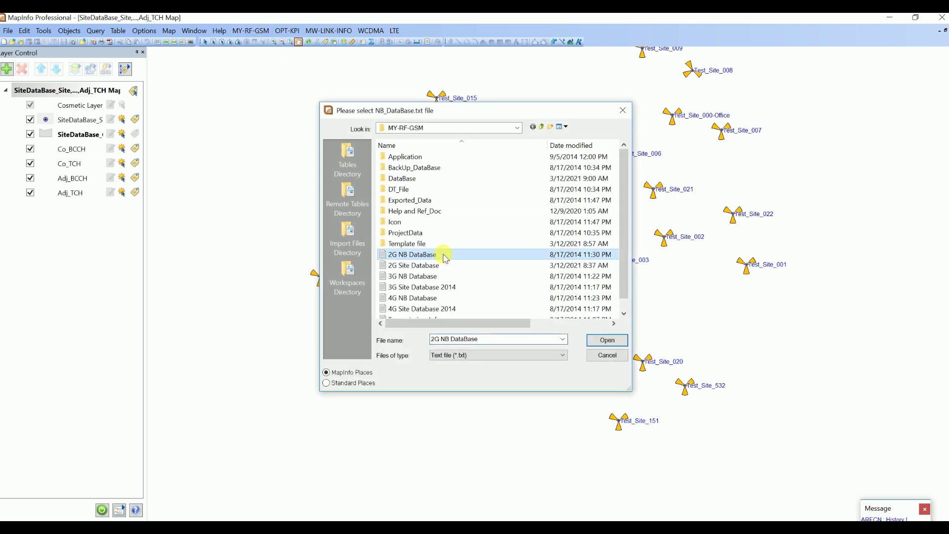
pyautogui.click(609, 341)
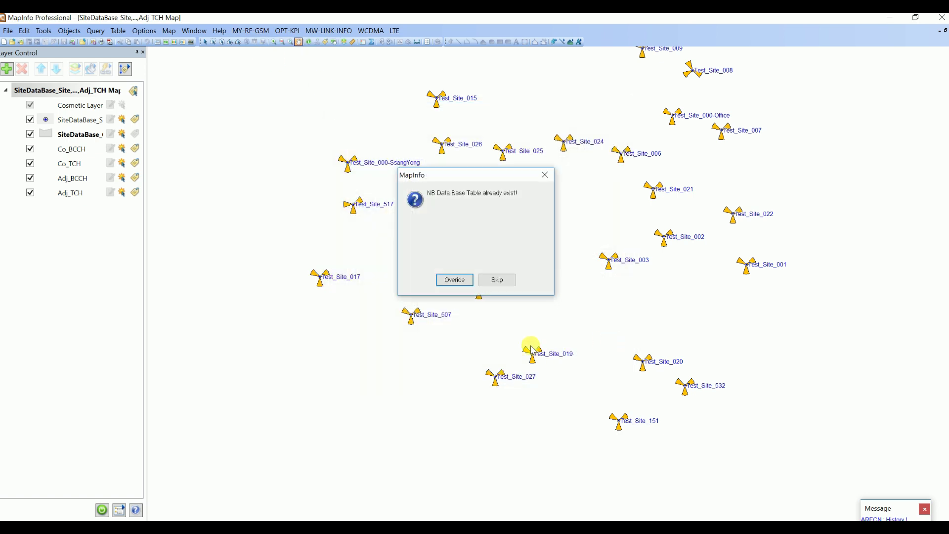
pyautogui.click(454, 280)
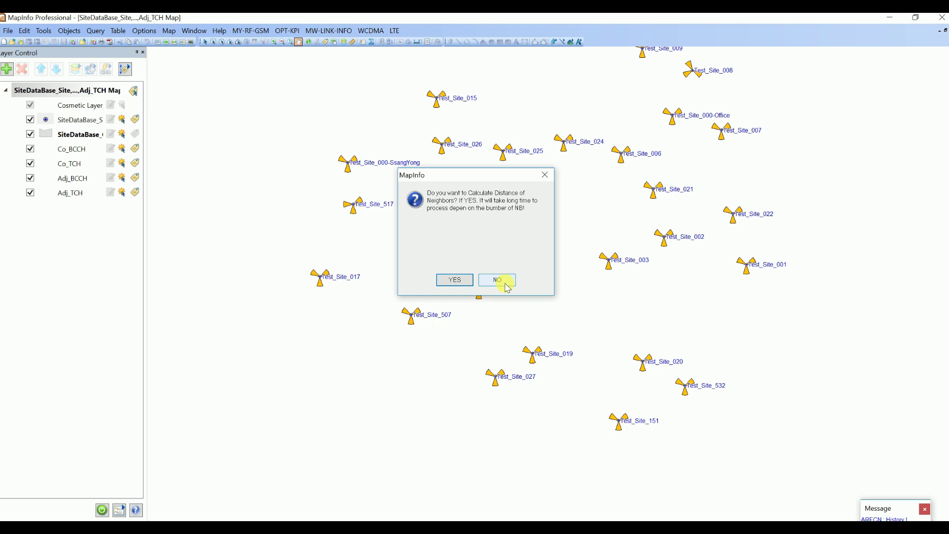
pyautogui.click(497, 280)
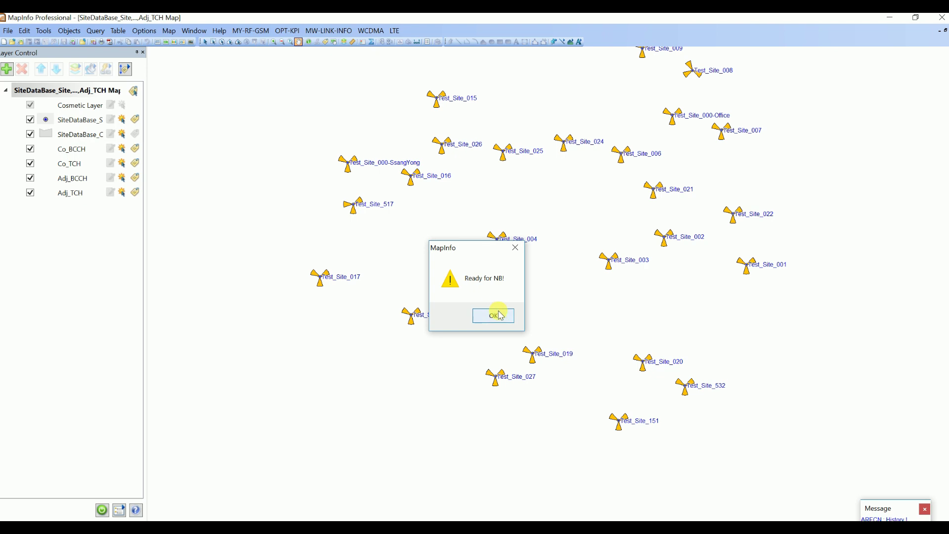
pyautogui.click(495, 316)
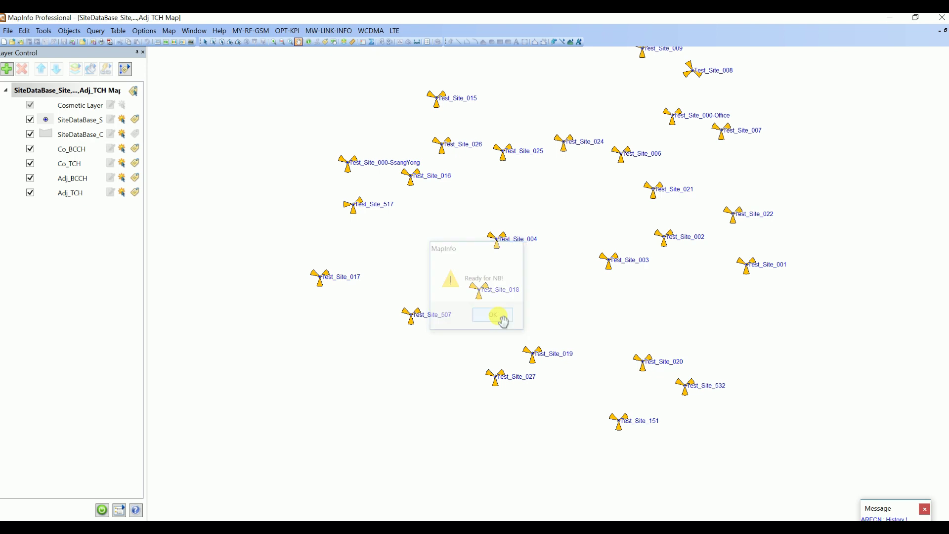
# Step: Run NB Checking on the south-facing cell of Test_Site_004 and examine its neighbour relations on the map
pyautogui.moveTo(534, 272); pyautogui.dragTo(555, 325)
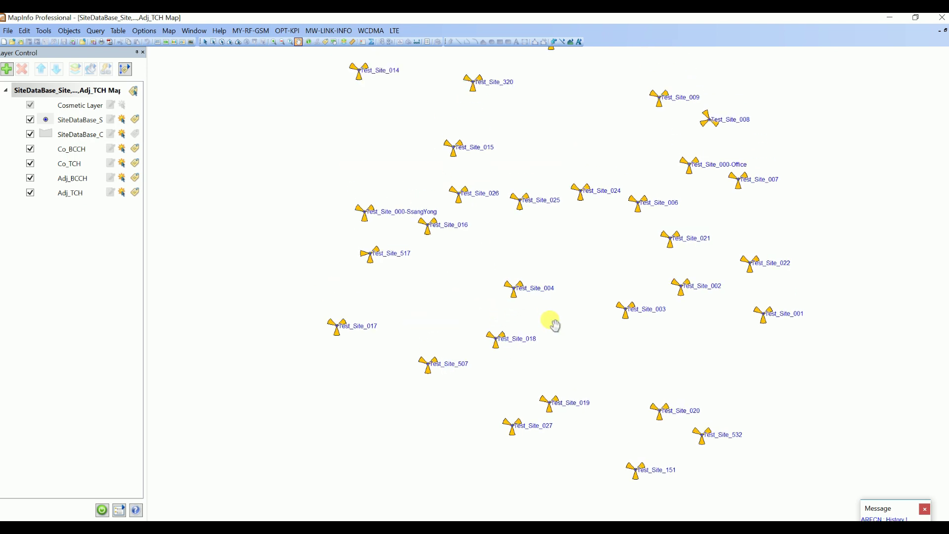
pyautogui.scroll(1, 551, 322)
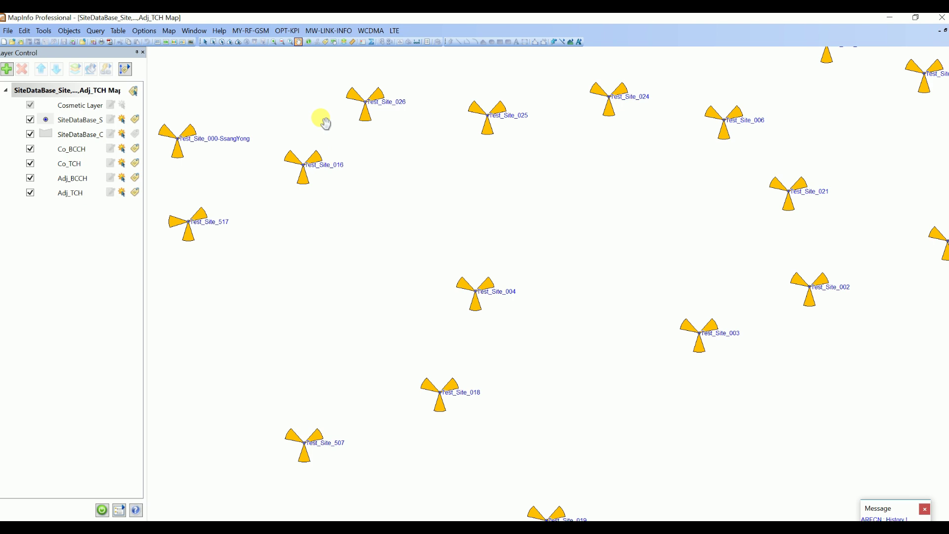
pyautogui.click(258, 31)
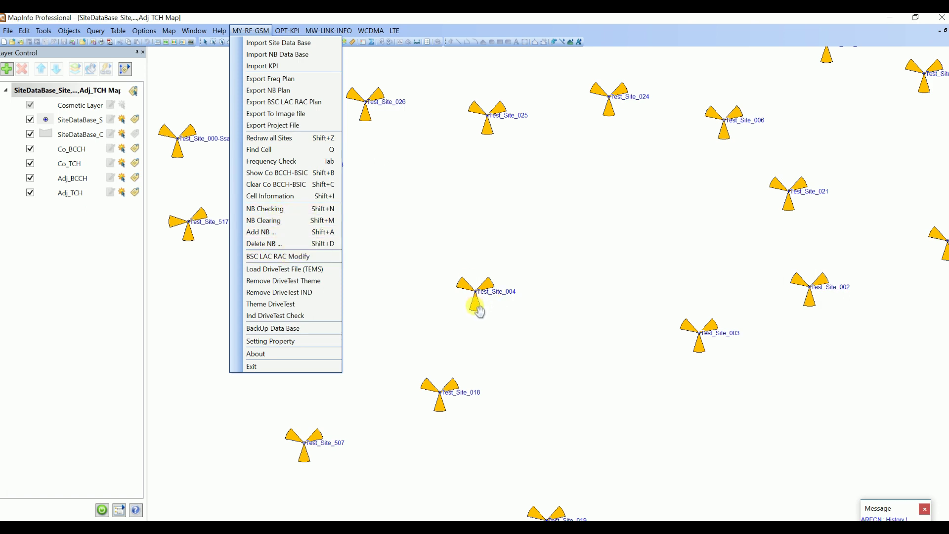
pyautogui.click(503, 326)
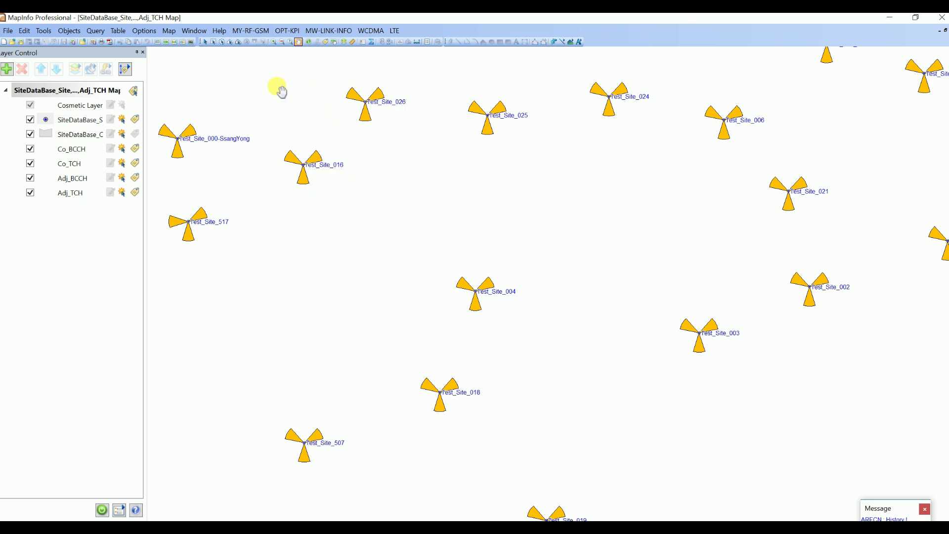
pyautogui.click(204, 42)
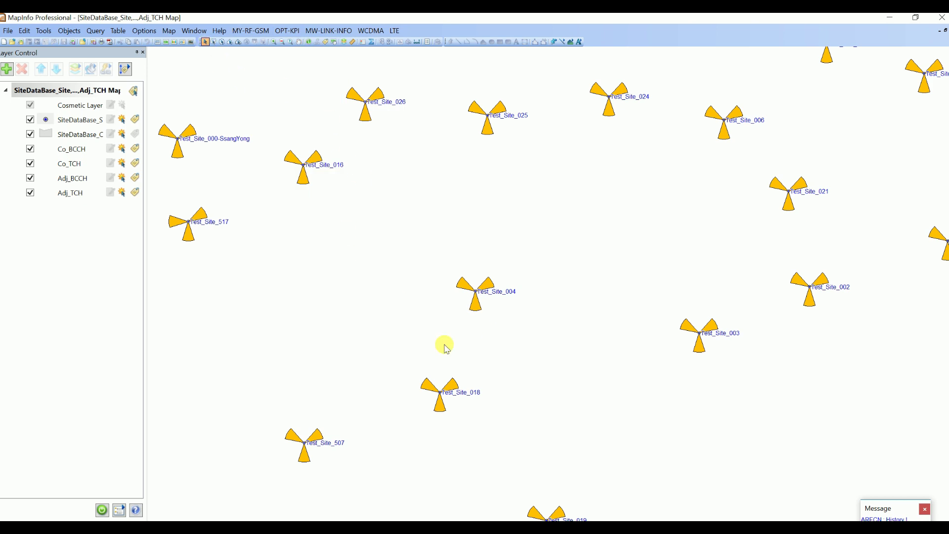
pyautogui.click(476, 301)
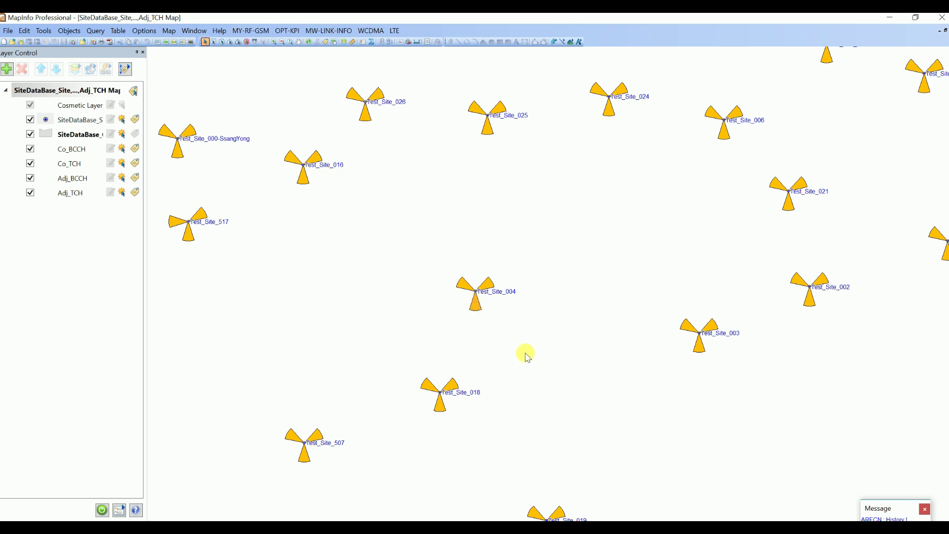
pyautogui.click(257, 32)
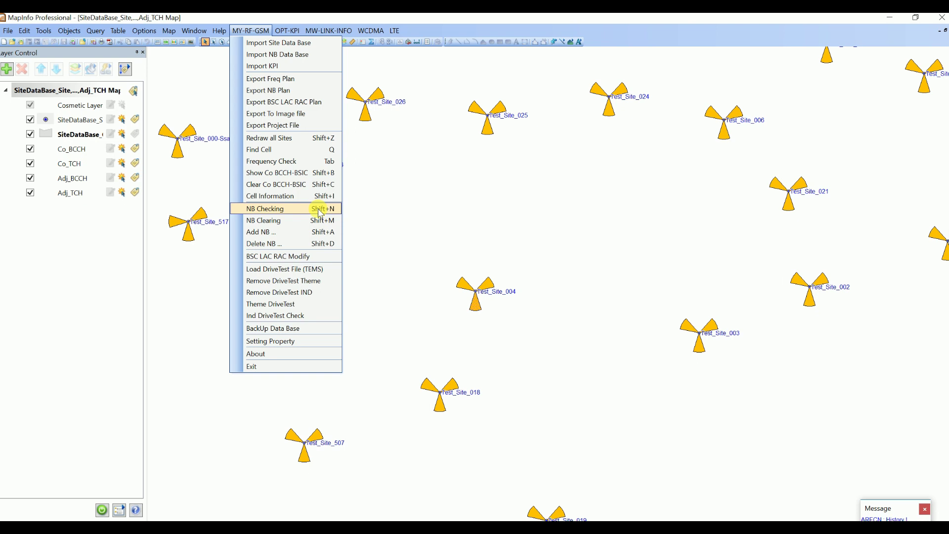
pyautogui.click(320, 212)
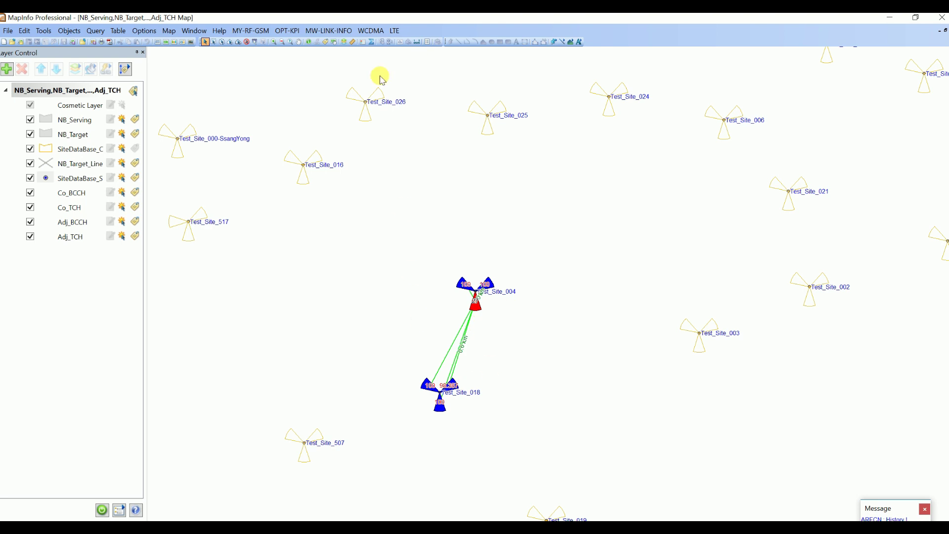
pyautogui.click(273, 42)
pyautogui.moveTo(277, 189); pyautogui.dragTo(583, 483)
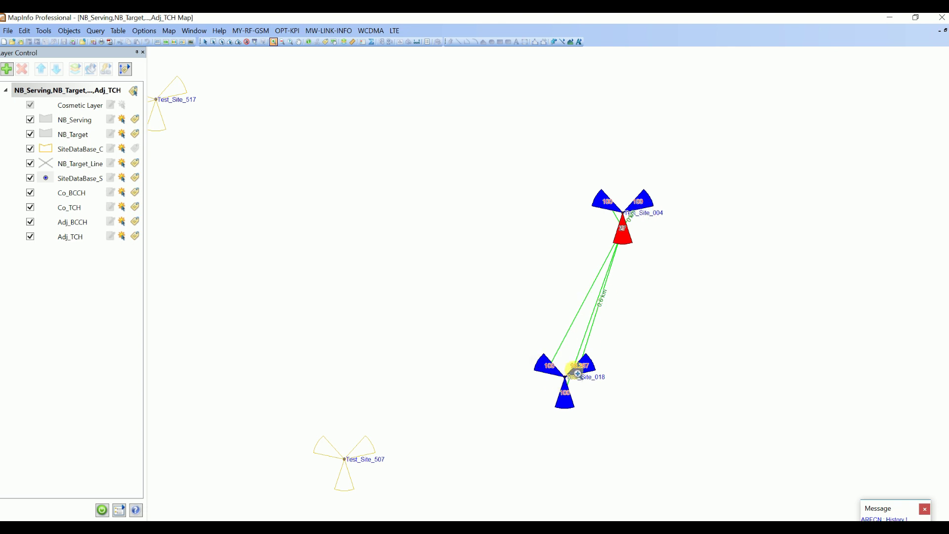
pyautogui.scroll(-1, 604, 311)
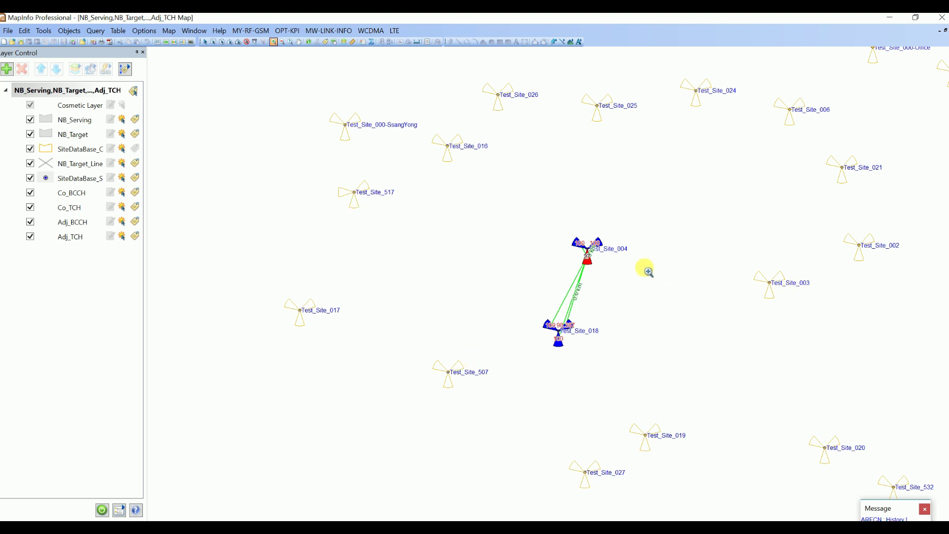
# Step: Add the northwest-facing cell of Test_Site_003 and the south-facing cell of Test_Site_517 as neighbours of Test_Site_004's south-facing cell
pyautogui.click(206, 42)
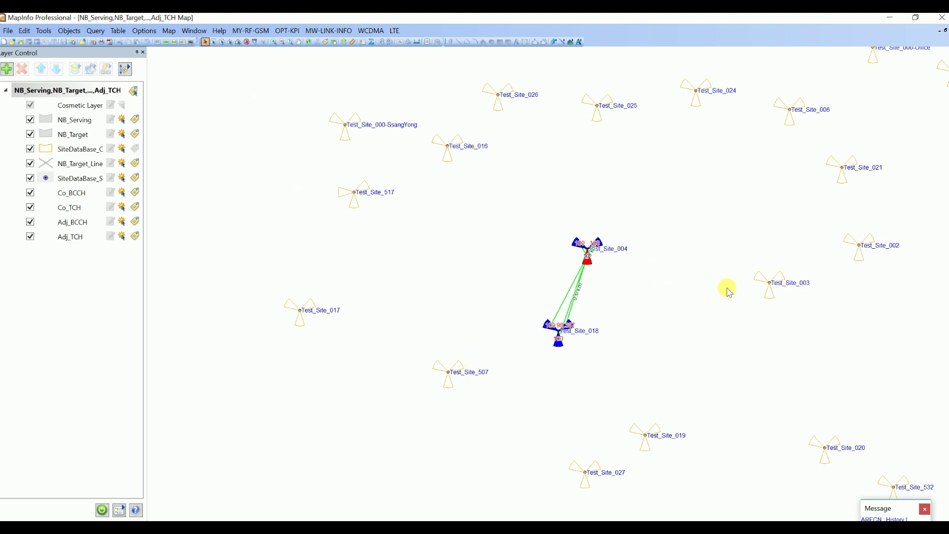
pyautogui.click(760, 279)
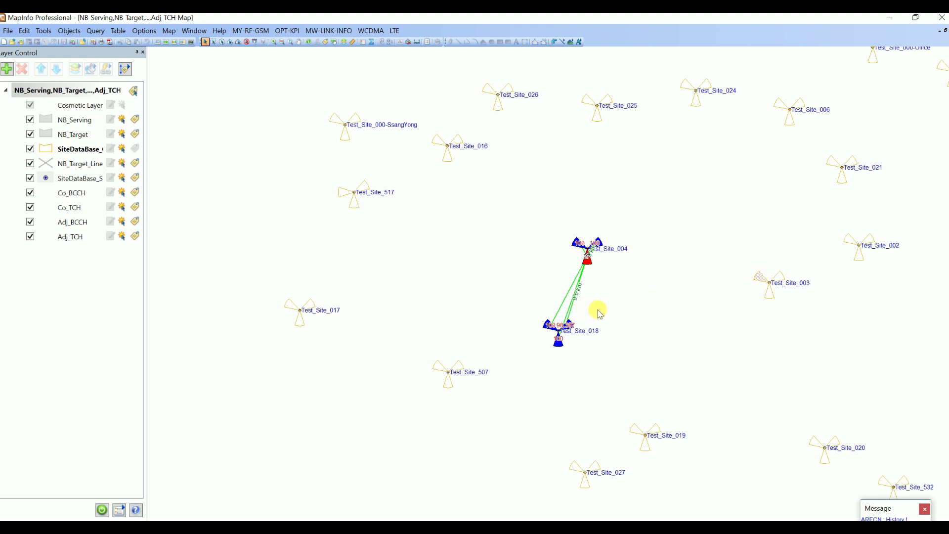
pyautogui.click(251, 31)
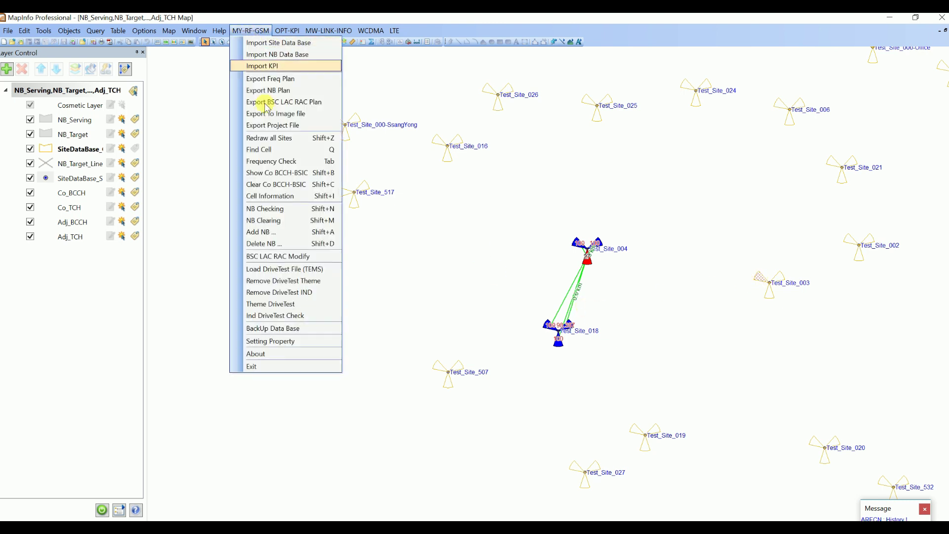
pyautogui.click(319, 231)
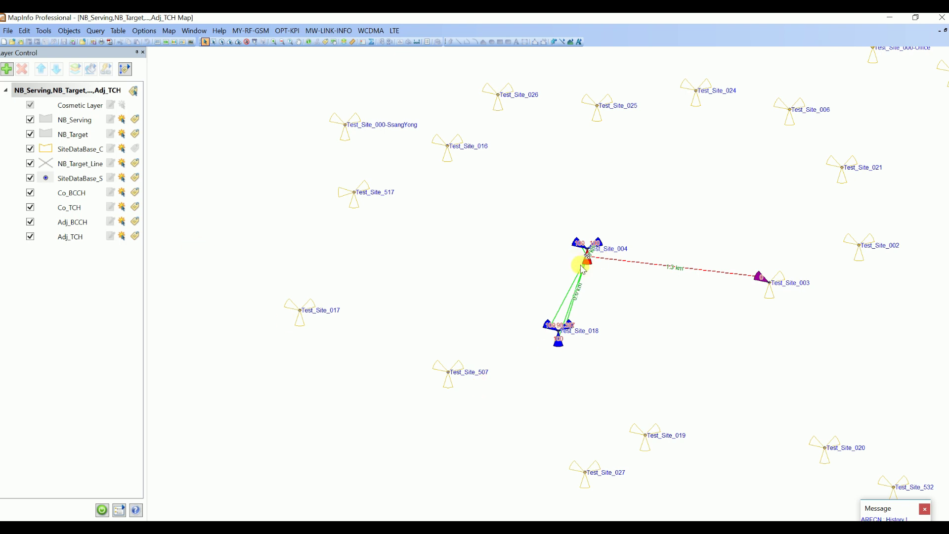
pyautogui.click(354, 203)
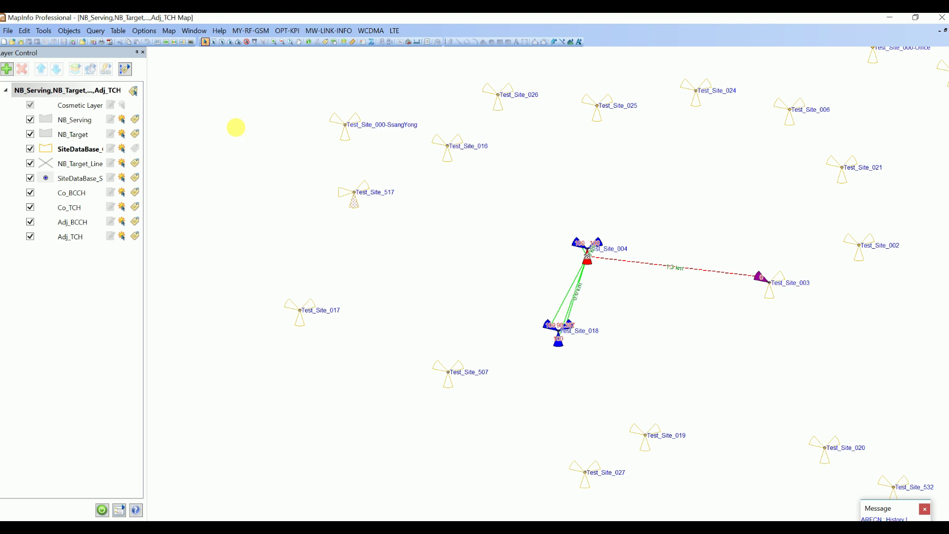
pyautogui.click(237, 128)
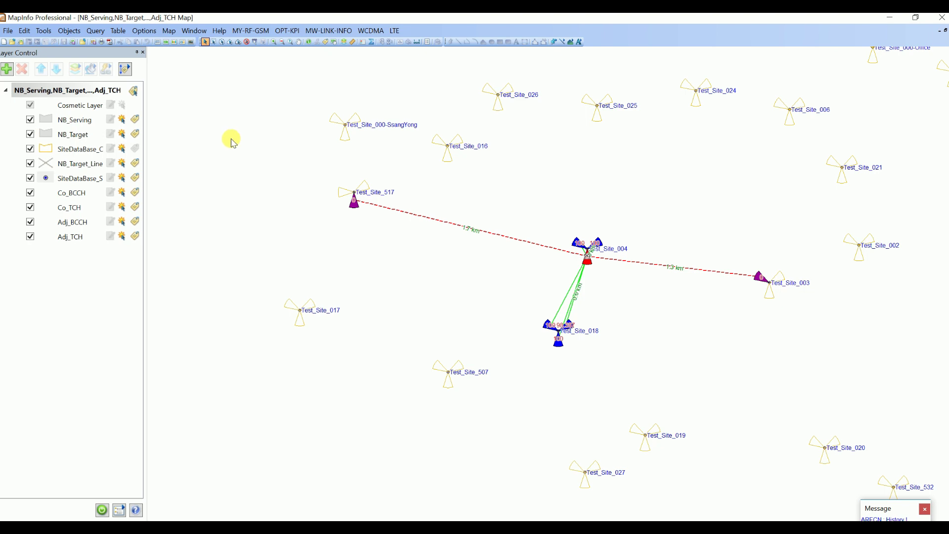
# Step: Delete the south-facing cell of Test_Site_018 from the neighbours of Test_Site_004's south-facing cell
pyautogui.click(557, 345)
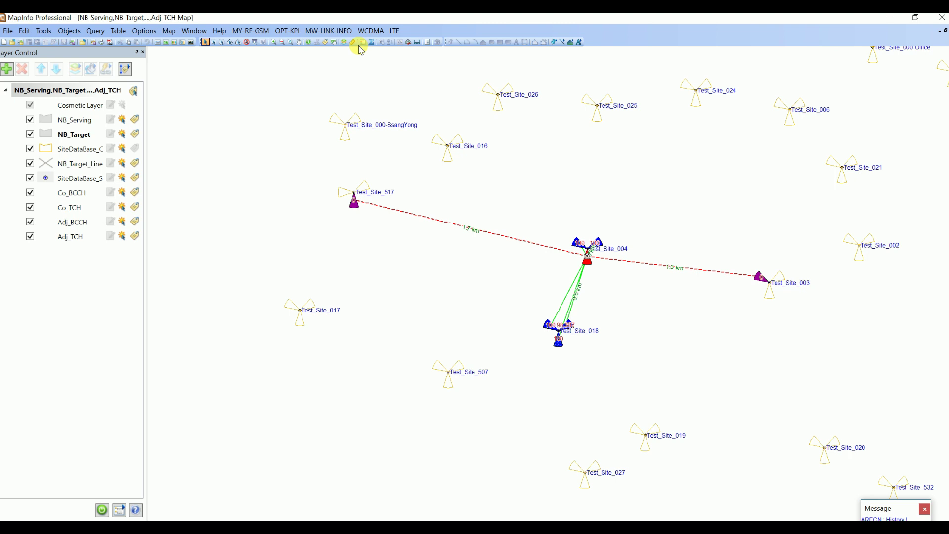
pyautogui.click(250, 30)
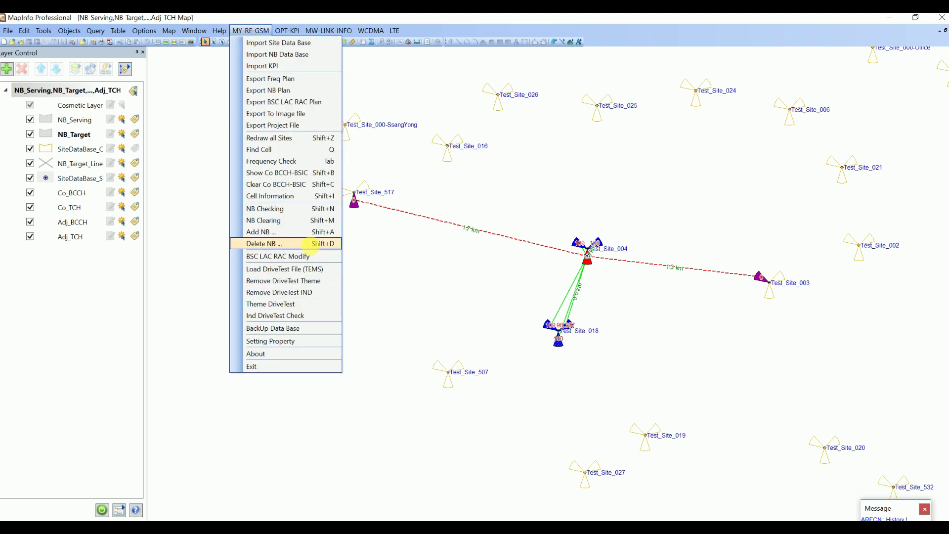
pyautogui.click(313, 244)
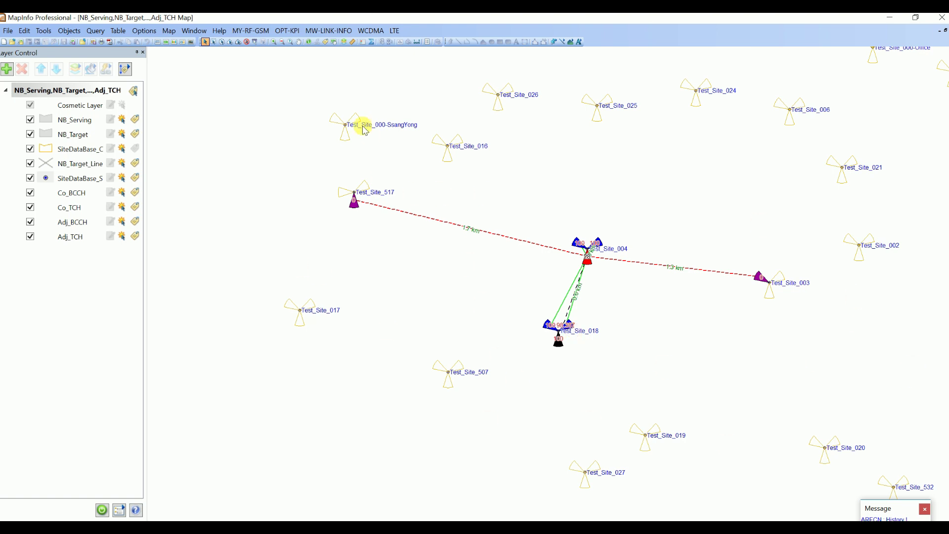
# Step: Export the NB plan with the prefix xxxxxx and dismiss the export message
pyautogui.click(248, 31)
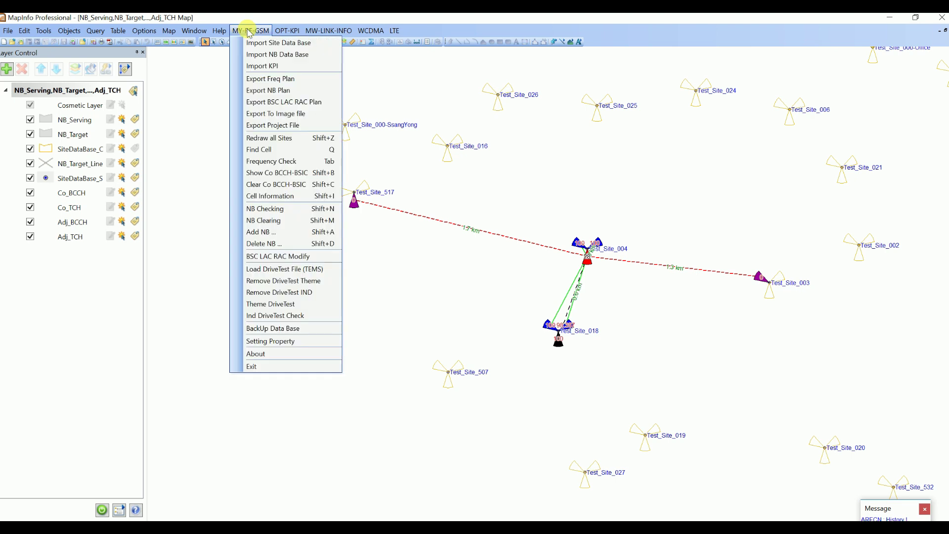
pyautogui.click(279, 92)
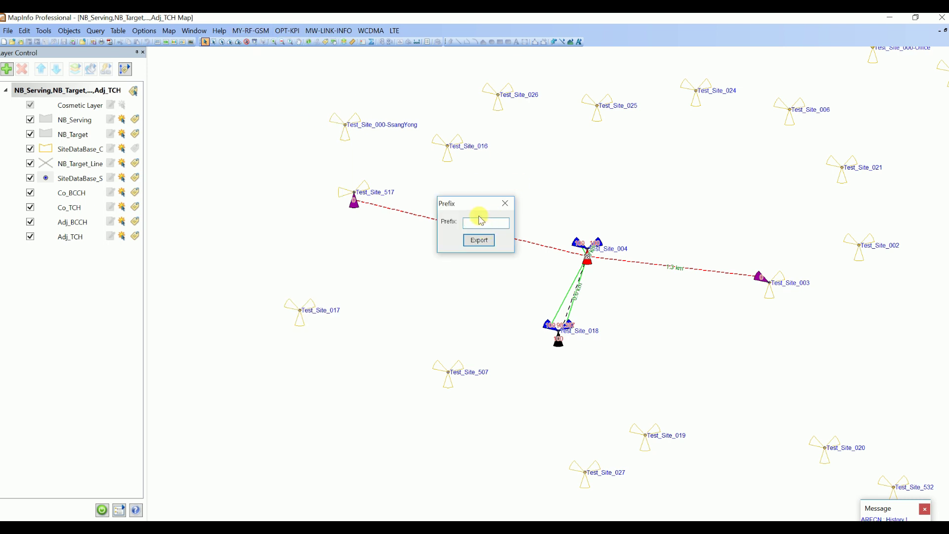
pyautogui.write('xxxxxx')
pyautogui.click(487, 247)
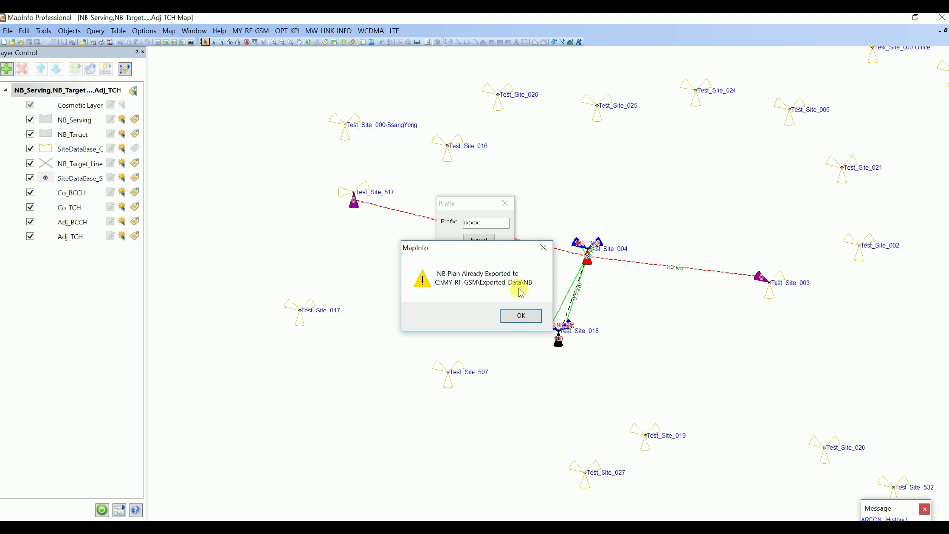
pyautogui.click(522, 316)
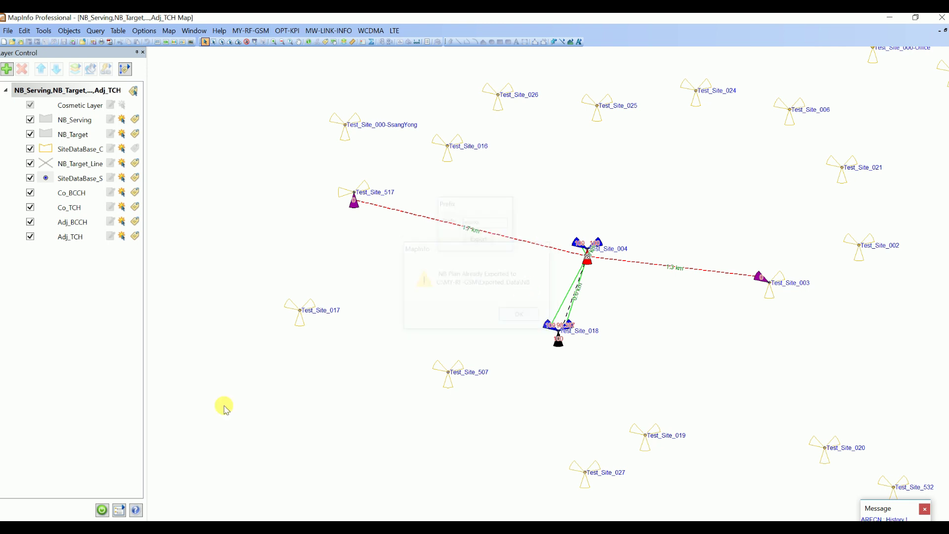
# Step: Switch to File Explorer, go to the MY-RF-GSM\Exported_Data\NB folder, and open the NBR_Script_Gen workbook
pyautogui.click(102, 511)
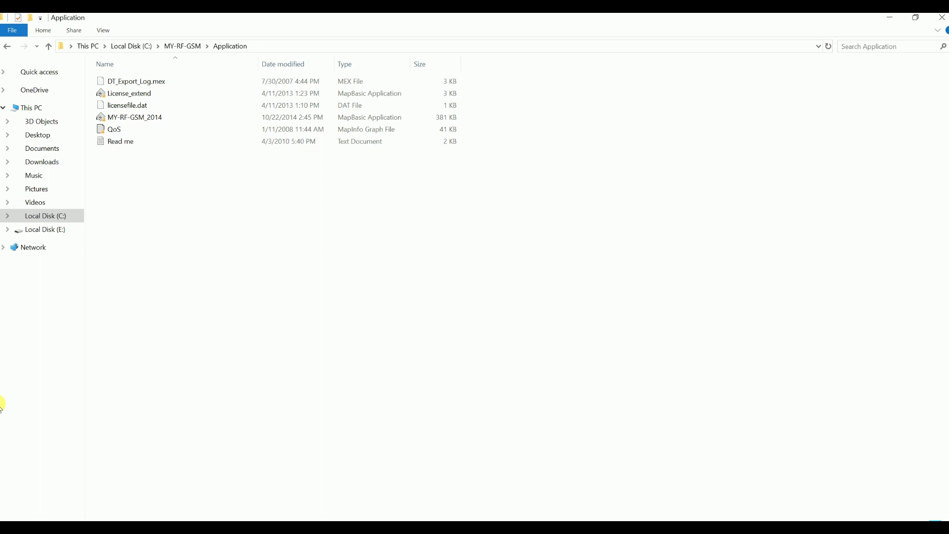
pyautogui.hotkey('alt', 'Left')
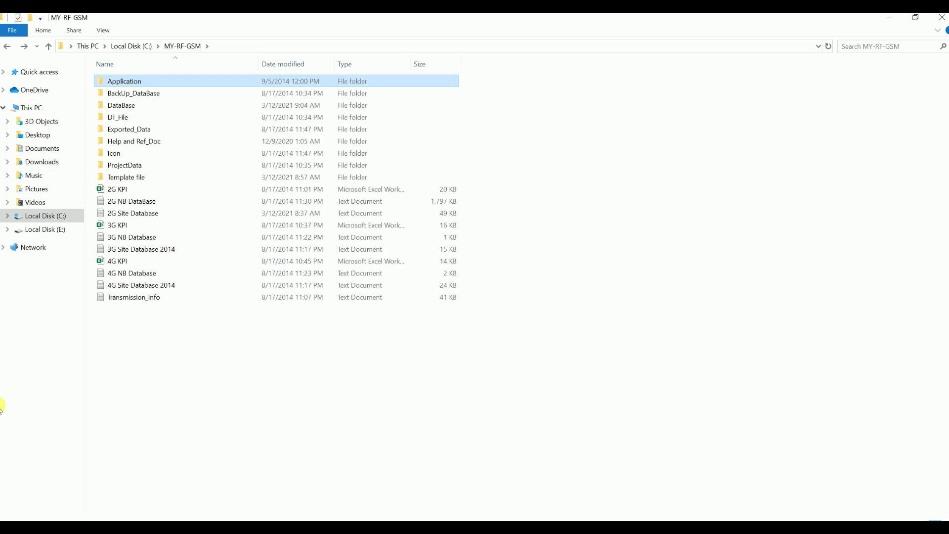
pyautogui.doubleClick(180, 129)
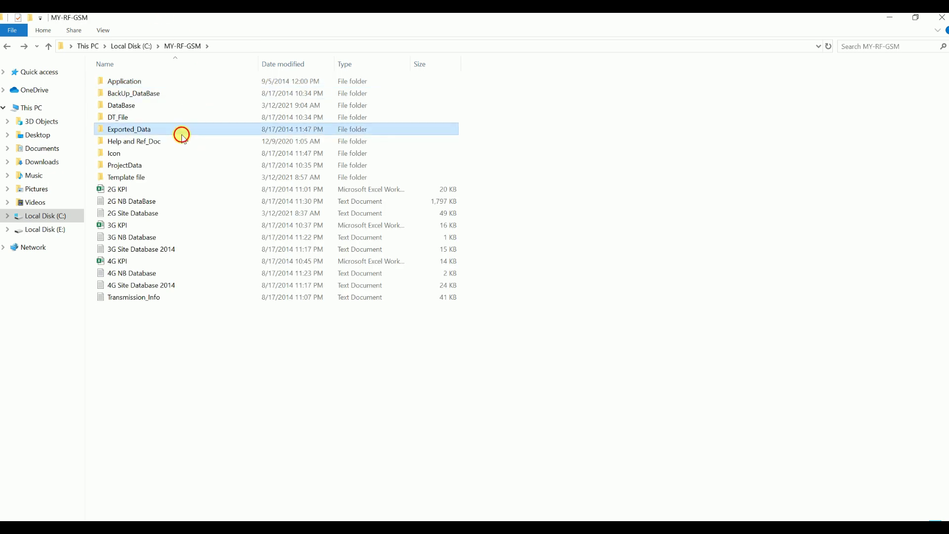
pyautogui.doubleClick(142, 128)
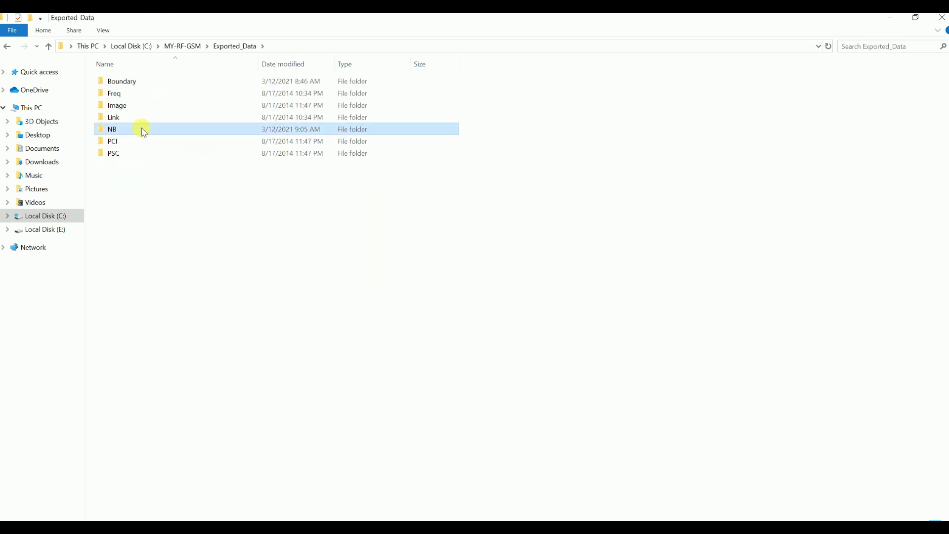
pyautogui.click(149, 81)
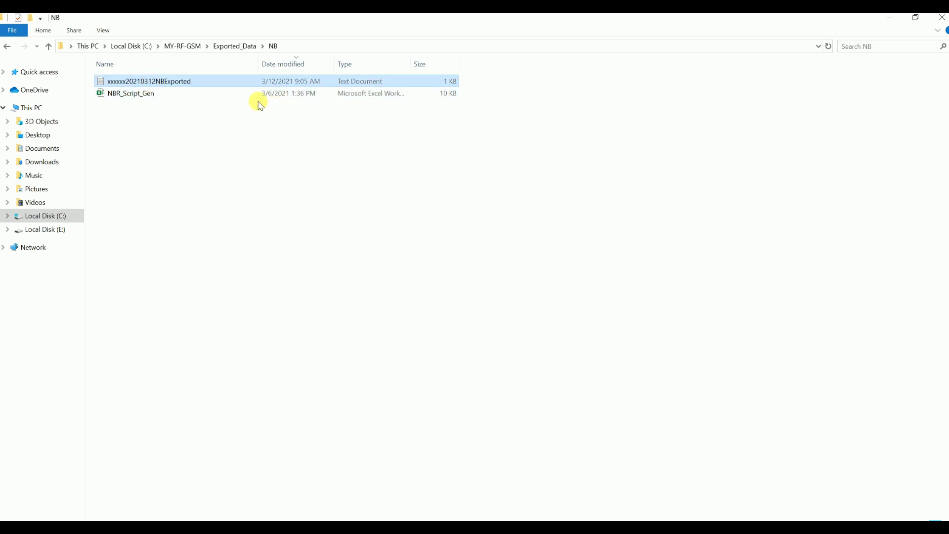
pyautogui.doubleClick(151, 99)
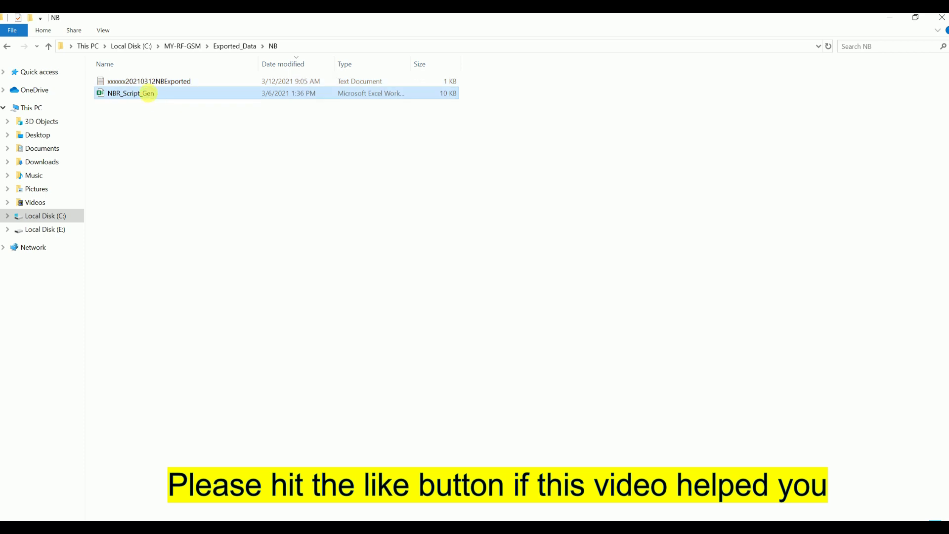